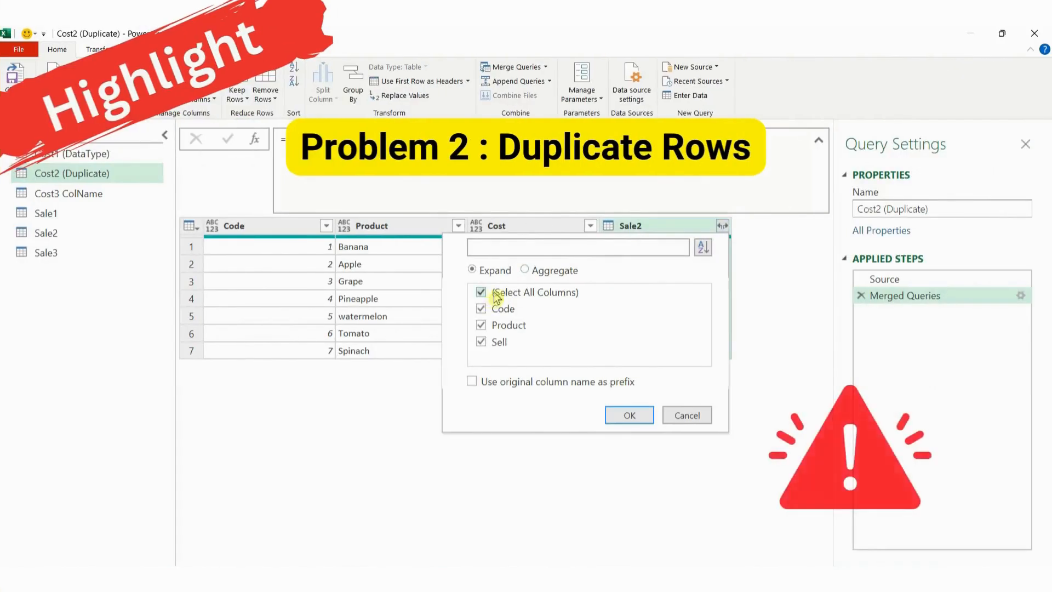
# Expand the merged Sale2 column in Cost2 (Duplicate) with only the Sell field included.
pyautogui.click(481, 292)
pyautogui.click(481, 342)
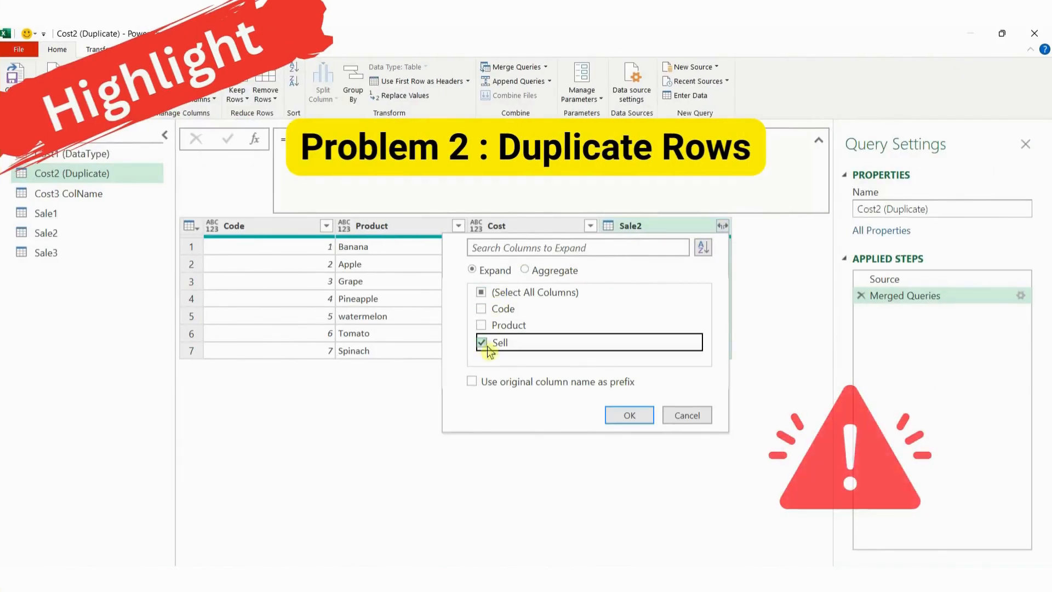
pyautogui.click(629, 415)
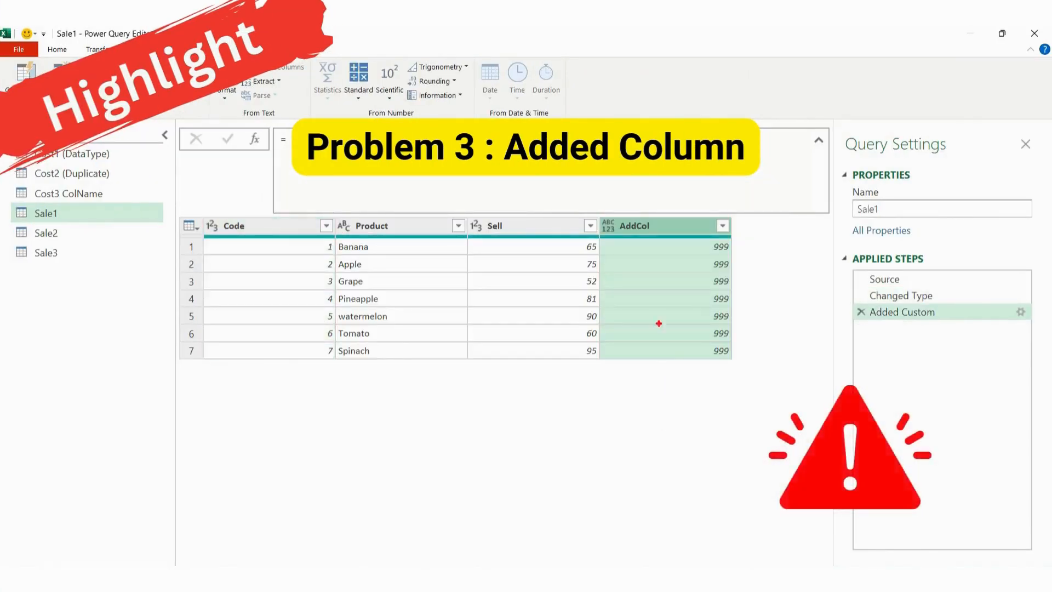
# Examine the AddCol column in Sale1, and compare it with the expanded Sale1 columns in Cost3 ColName.
pyautogui.moveTo(600, 212)
pyautogui.mouseDown()
pyautogui.moveTo(688, 353)
pyautogui.moveTo(744, 385)
pyautogui.mouseUp()
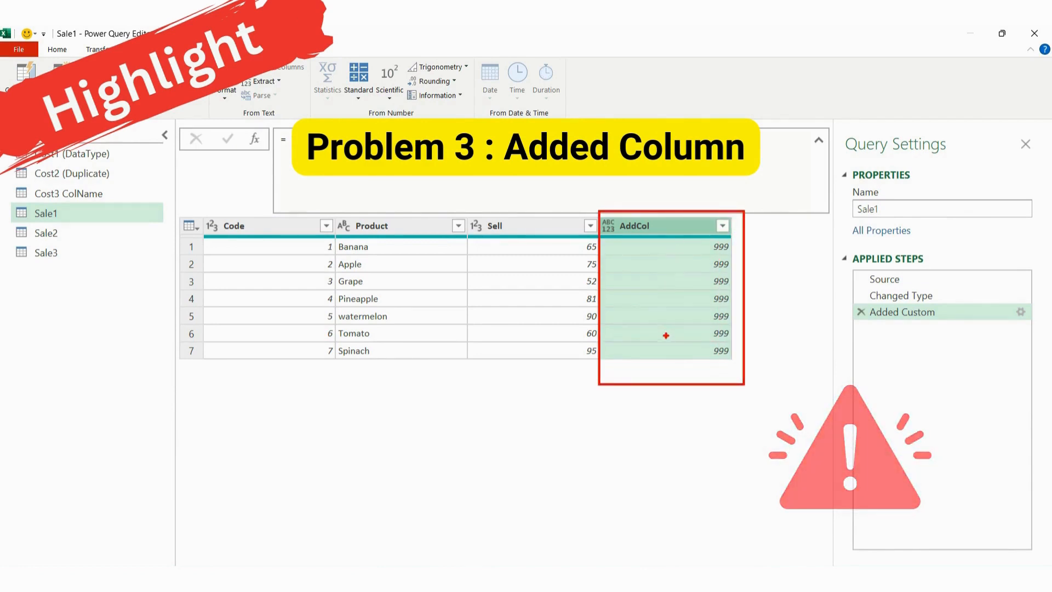
pyautogui.press('Escape')
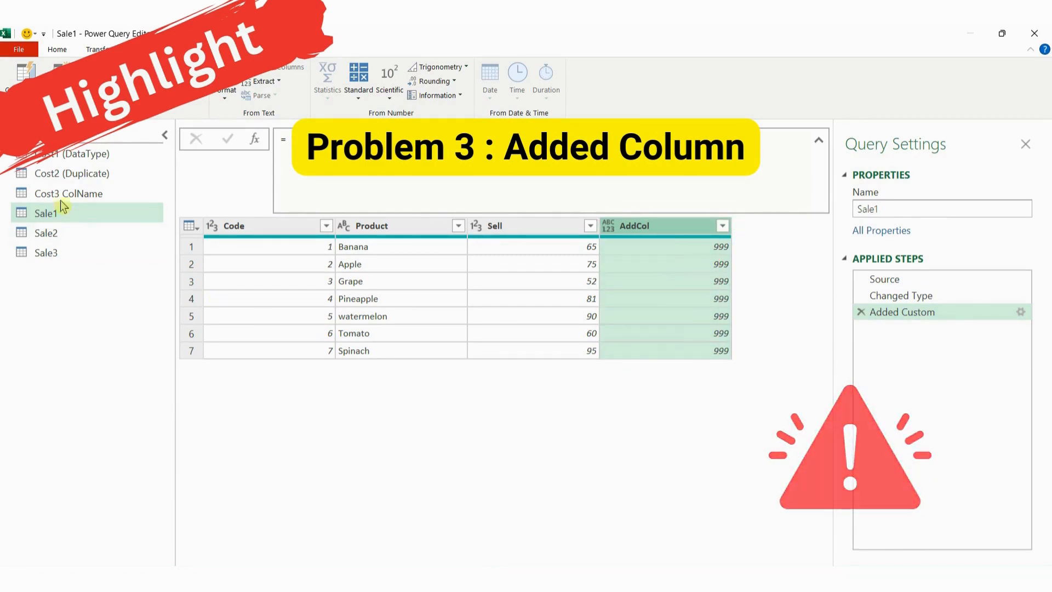
pyautogui.moveTo(58, 201); pyautogui.dragTo(73, 195)
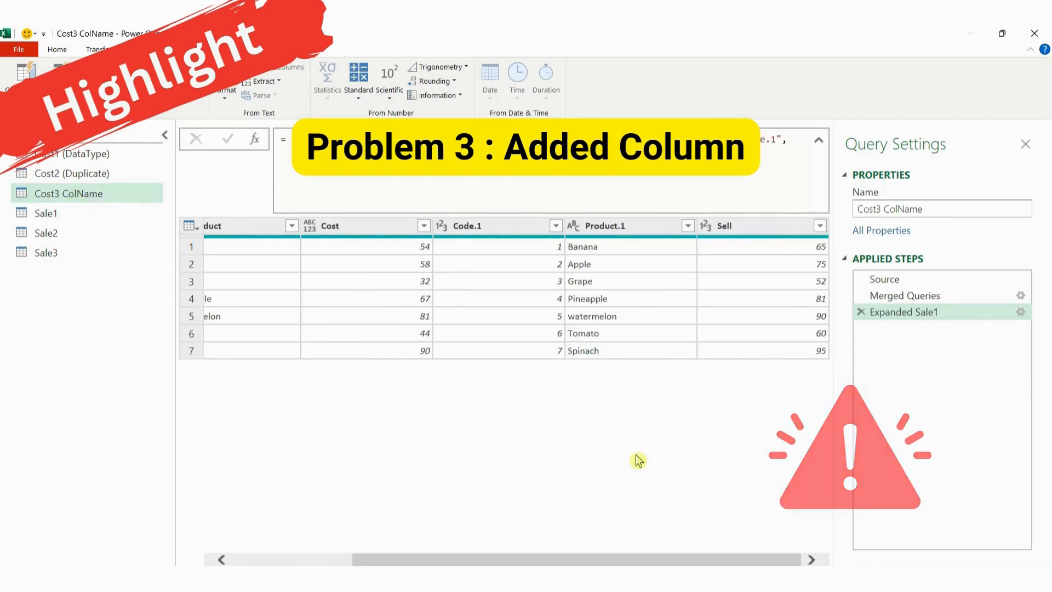
pyautogui.hotkey('ctrl', '2')
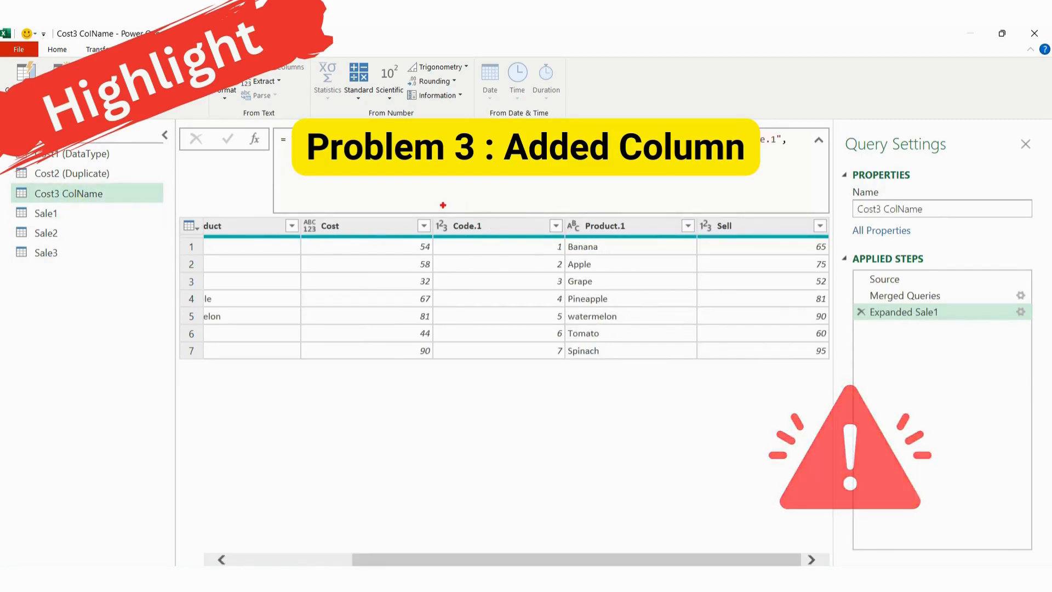
pyautogui.moveTo(433, 206); pyautogui.dragTo(797, 411)
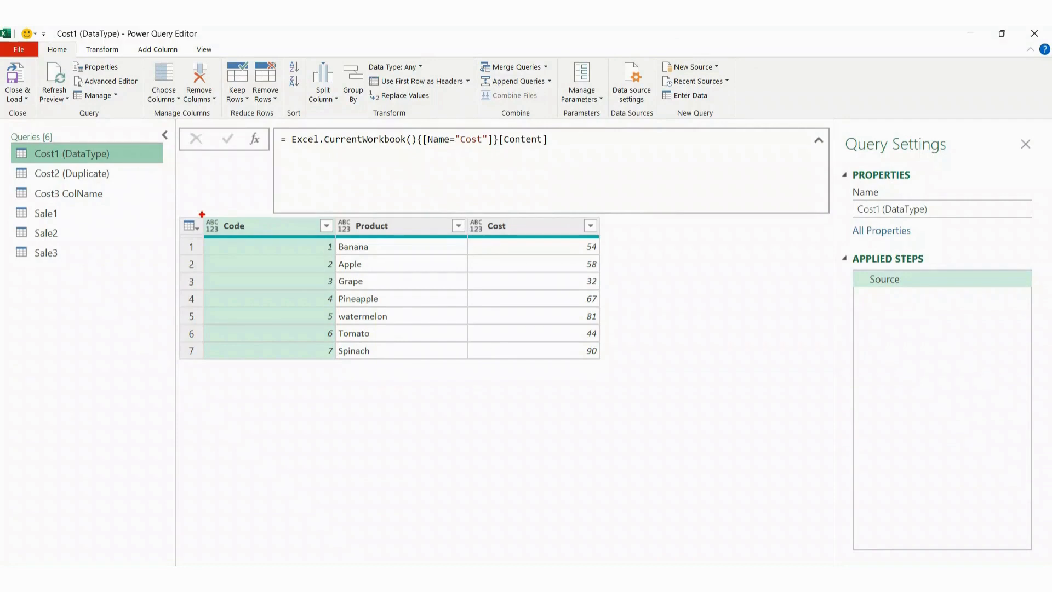
# Compare the data type and alignment of the Code column in the Cost1 (DataType) and Sale1 queries.
pyautogui.moveTo(201, 214)
pyautogui.mouseDown()
pyautogui.moveTo(241, 376)
pyautogui.moveTo(350, 377)
pyautogui.mouseUp()
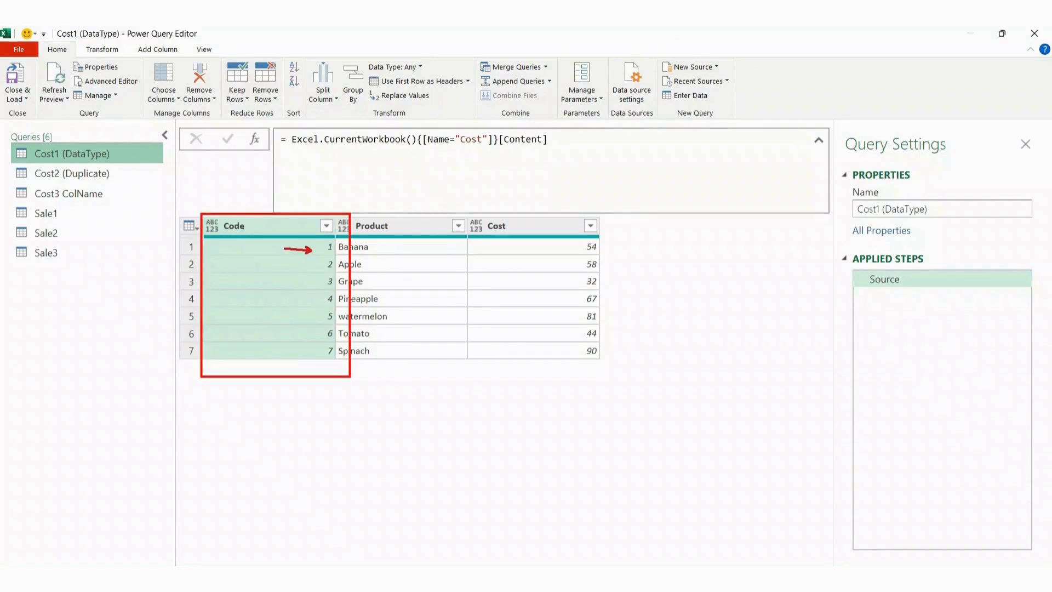
pyautogui.moveTo(311, 249); pyautogui.dragTo(313, 250)
pyautogui.press('Escape')
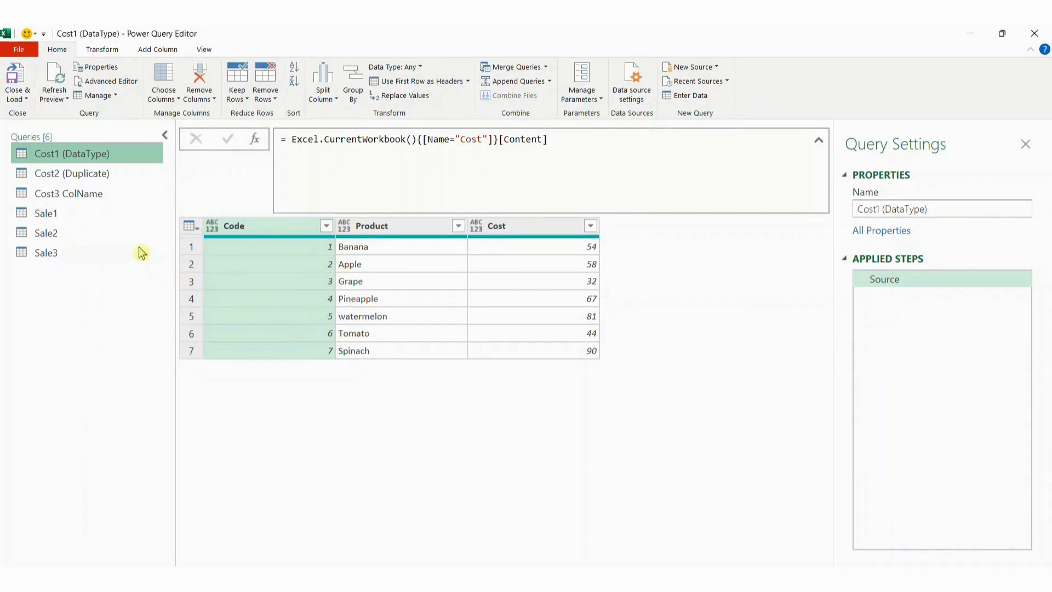
pyautogui.click(83, 213)
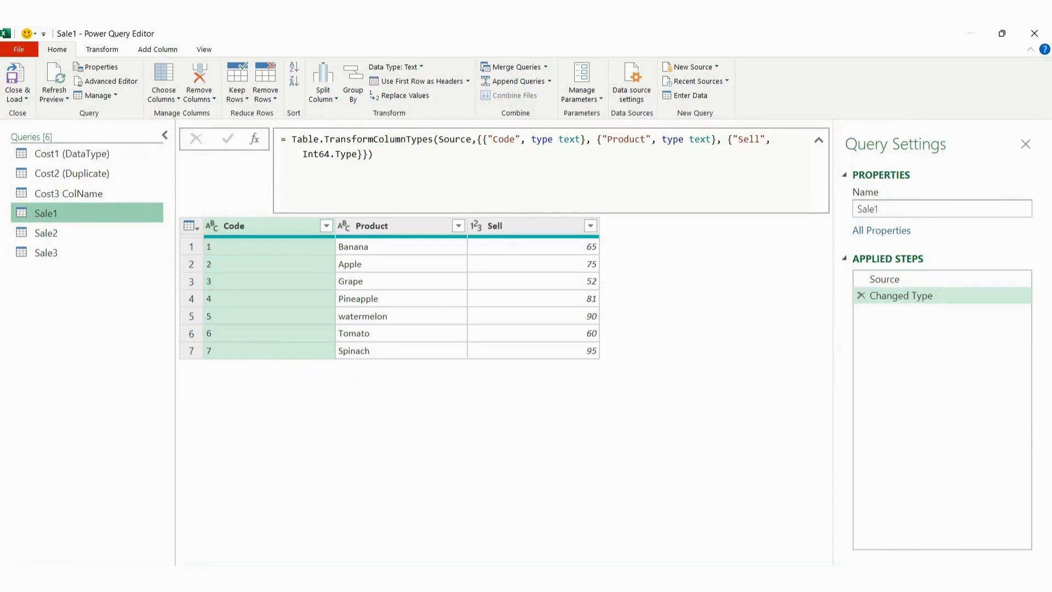
pyautogui.moveTo(198, 213)
pyautogui.mouseDown()
pyautogui.moveTo(223, 296)
pyautogui.moveTo(340, 371)
pyautogui.mouseUp()
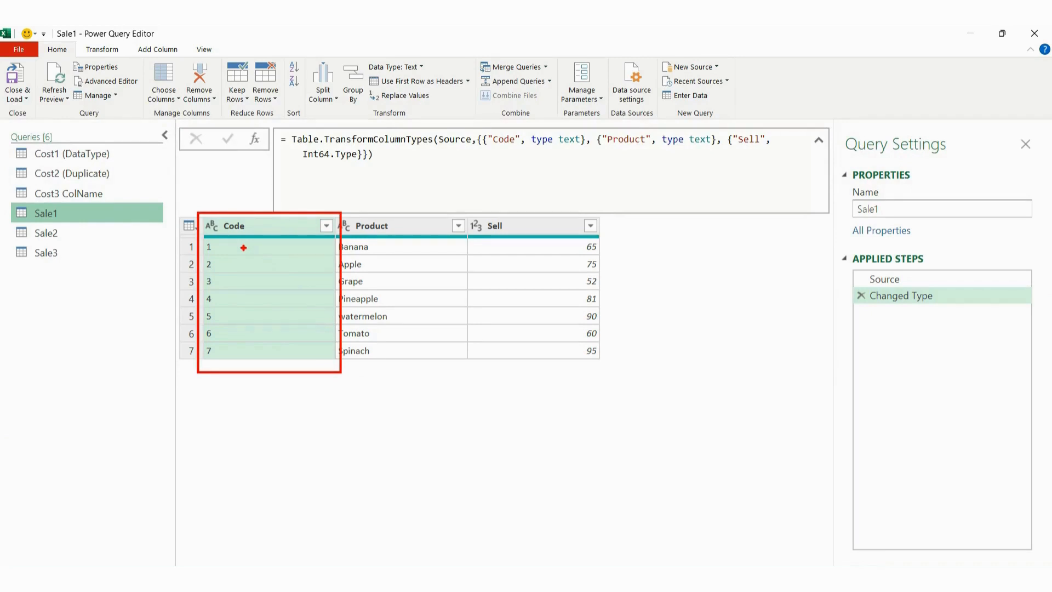
pyautogui.moveTo(243, 248); pyautogui.dragTo(286, 247)
pyautogui.press('Escape')
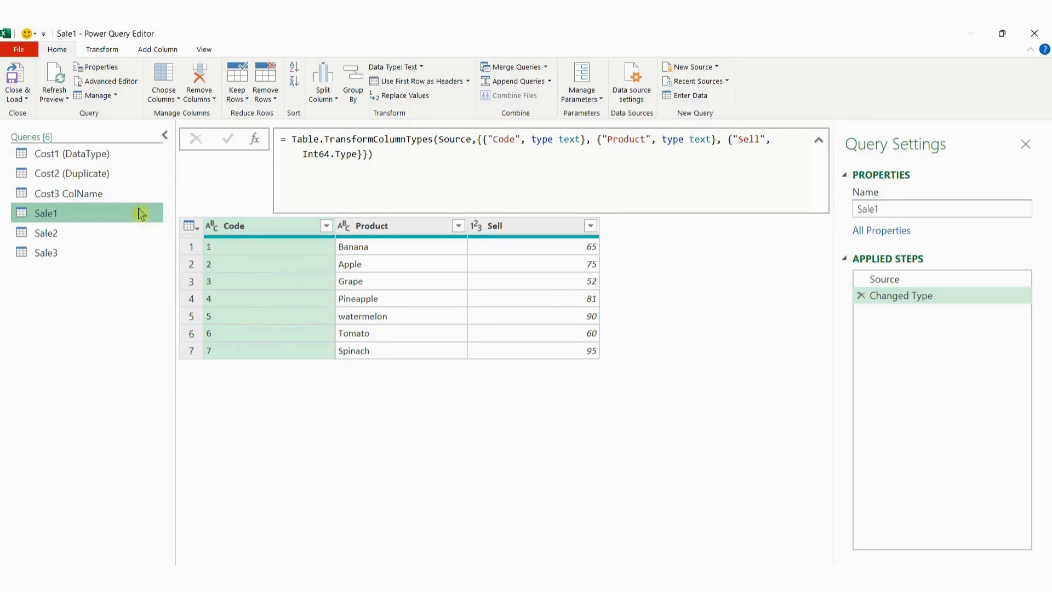
# Set up a merge of Cost1 (DataType) with Sale1, matching on the Code column of both tables.
pyautogui.click(89, 156)
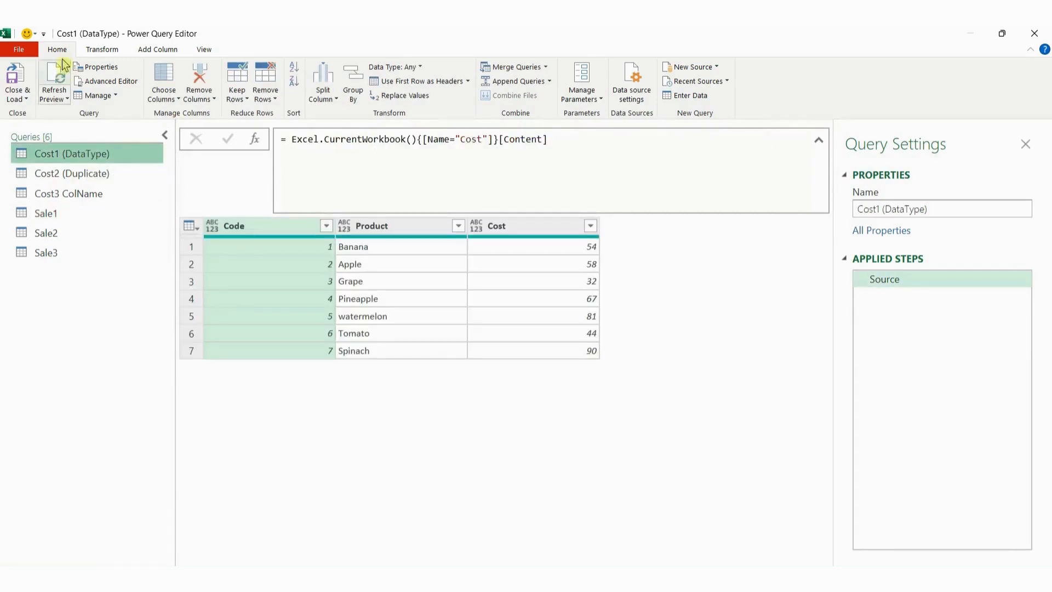
pyautogui.click(512, 66)
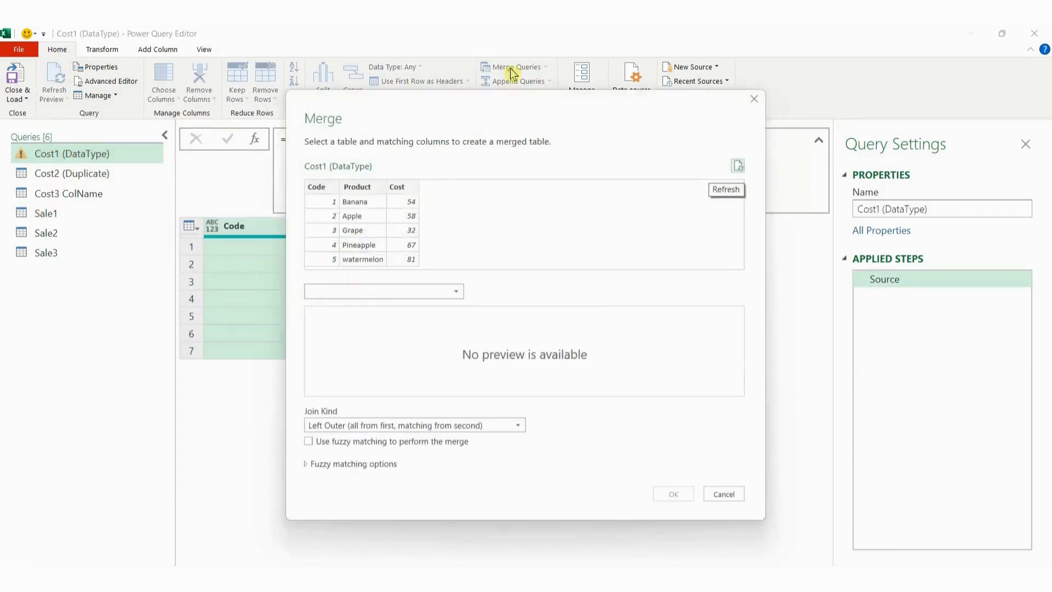
pyautogui.click(348, 291)
pyautogui.click(335, 347)
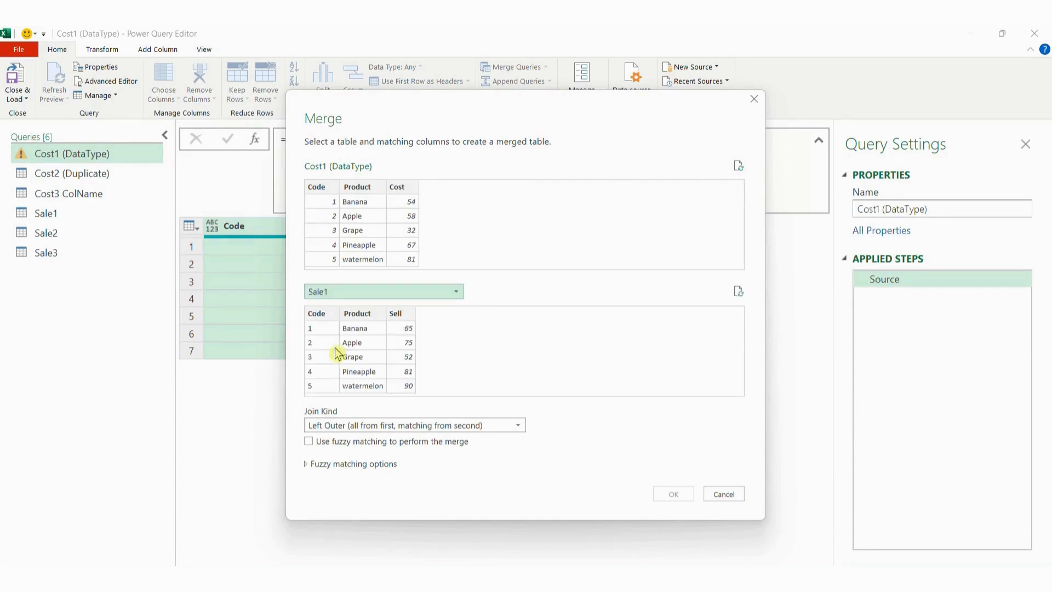
pyautogui.click(324, 192)
pyautogui.click(316, 315)
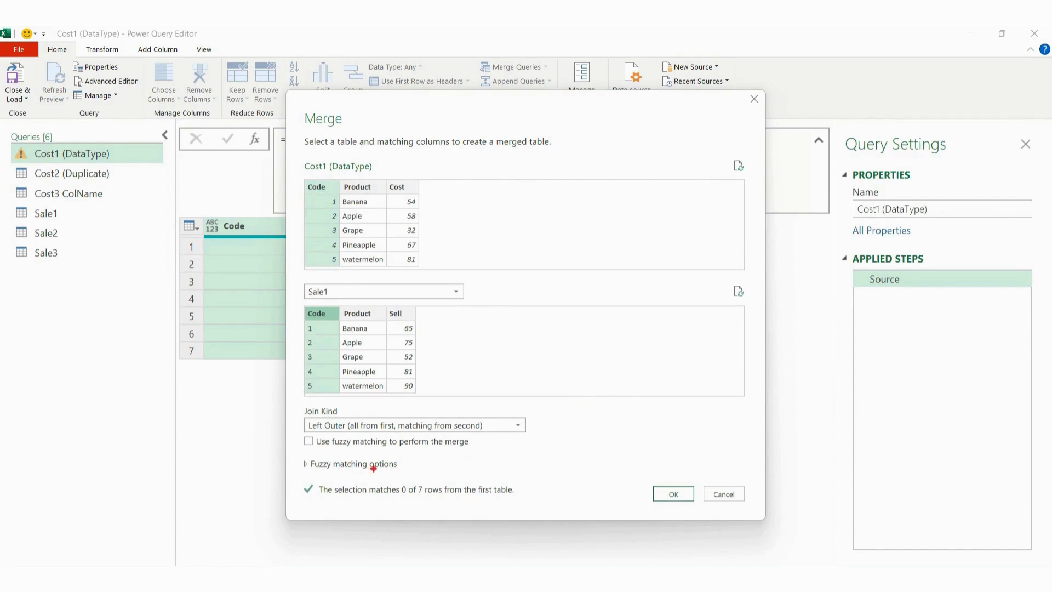
# Examine the row match result and the two selected Code columns in the merge setup.
pyautogui.moveTo(308, 475)
pyautogui.mouseDown()
pyautogui.moveTo(445, 512)
pyautogui.moveTo(552, 512)
pyautogui.mouseUp()
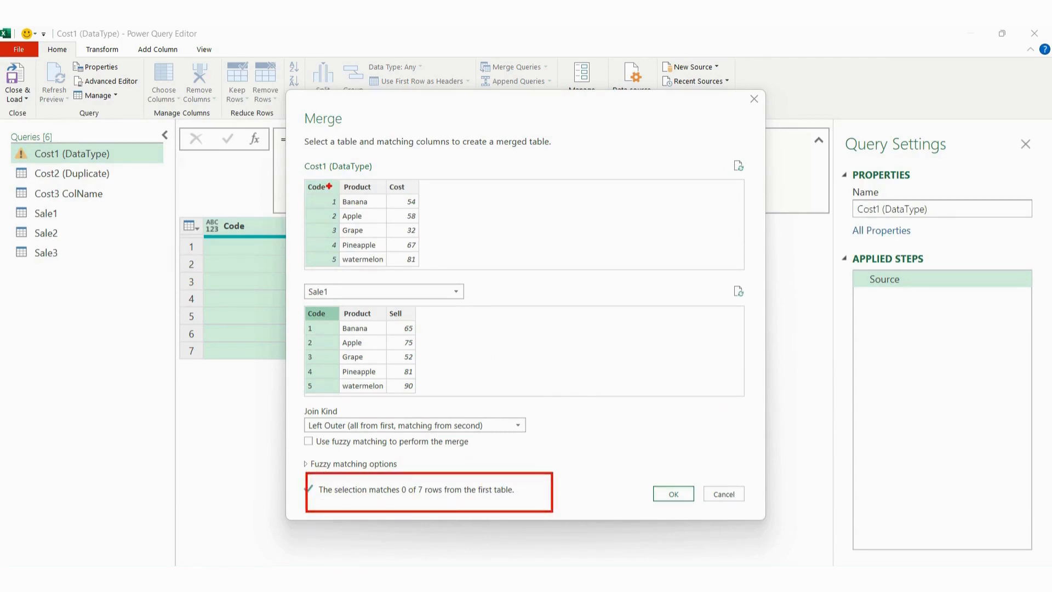
pyautogui.moveTo(329, 187); pyautogui.dragTo(347, 177)
pyautogui.moveTo(401, 498); pyautogui.dragTo(434, 500)
pyautogui.press('Escape')
pyautogui.hotkey('ctrl', '2')
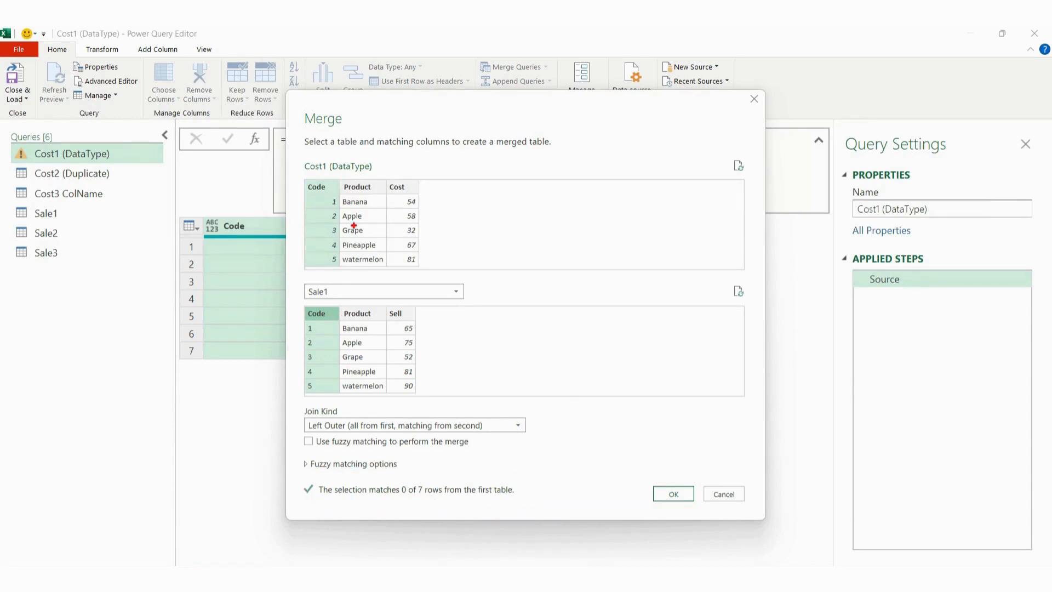
pyautogui.moveTo(334, 184); pyautogui.dragTo(353, 162)
pyautogui.moveTo(335, 311); pyautogui.dragTo(359, 297)
pyautogui.press('Escape')
# Confirm the merge and expand the Sale1 column with only the Sell field, then inspect the resulting Sell column.
pyautogui.click(671, 494)
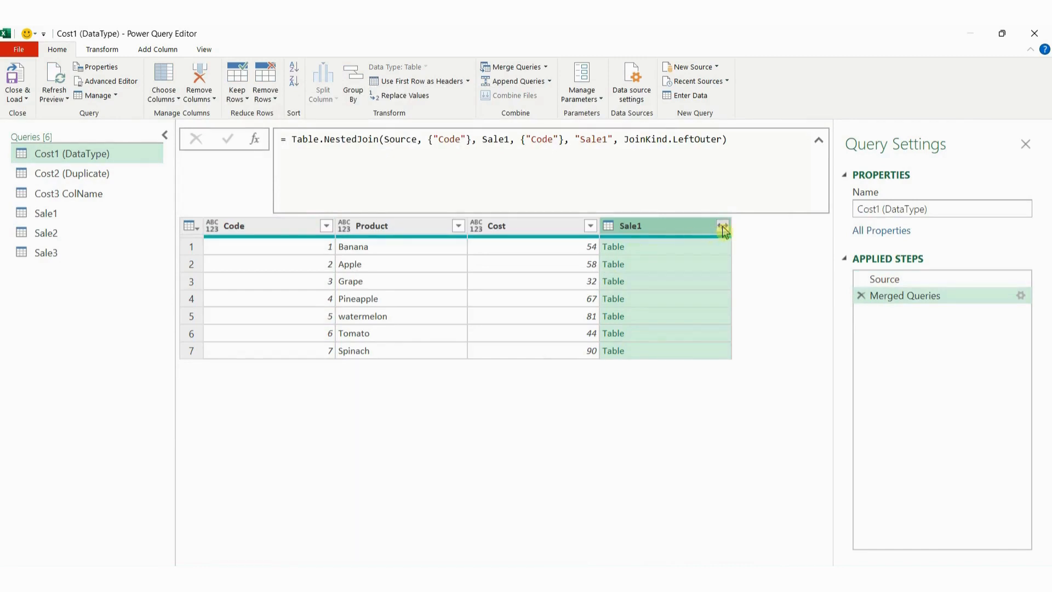
pyautogui.click(723, 230)
pyautogui.click(540, 293)
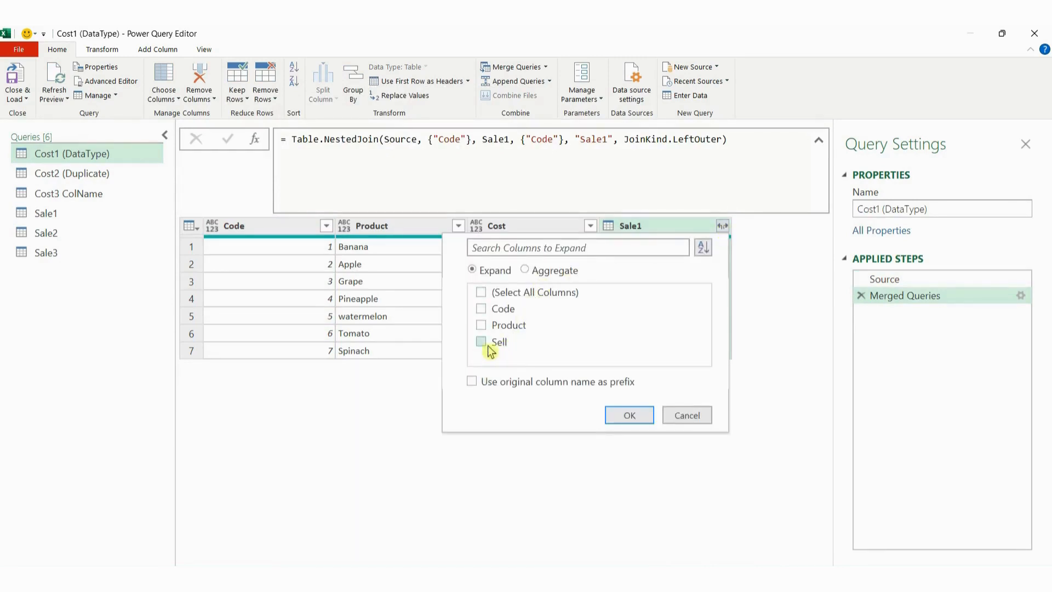
pyautogui.click(482, 342)
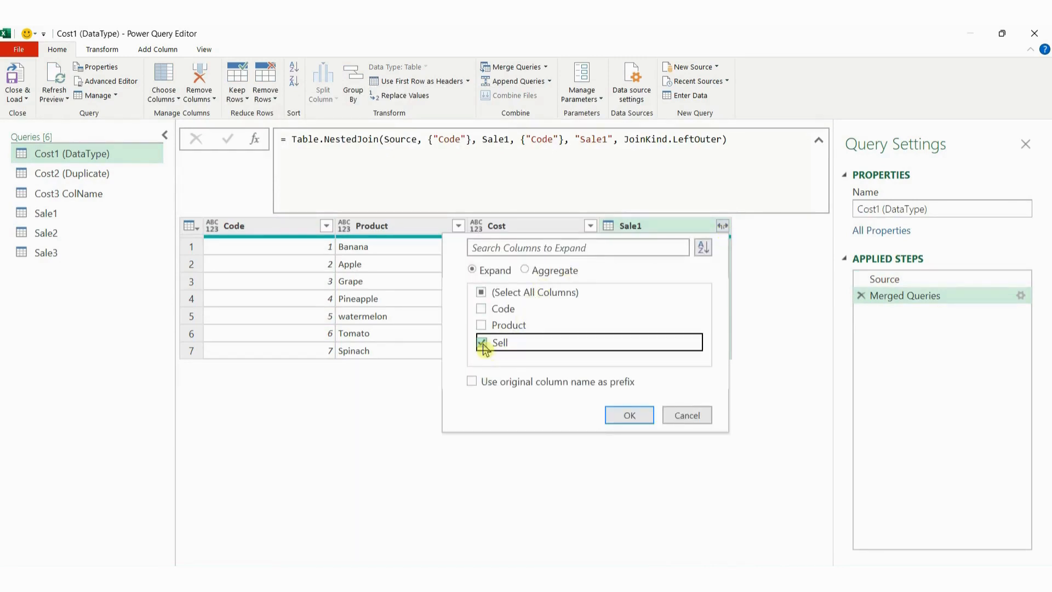
pyautogui.click(629, 416)
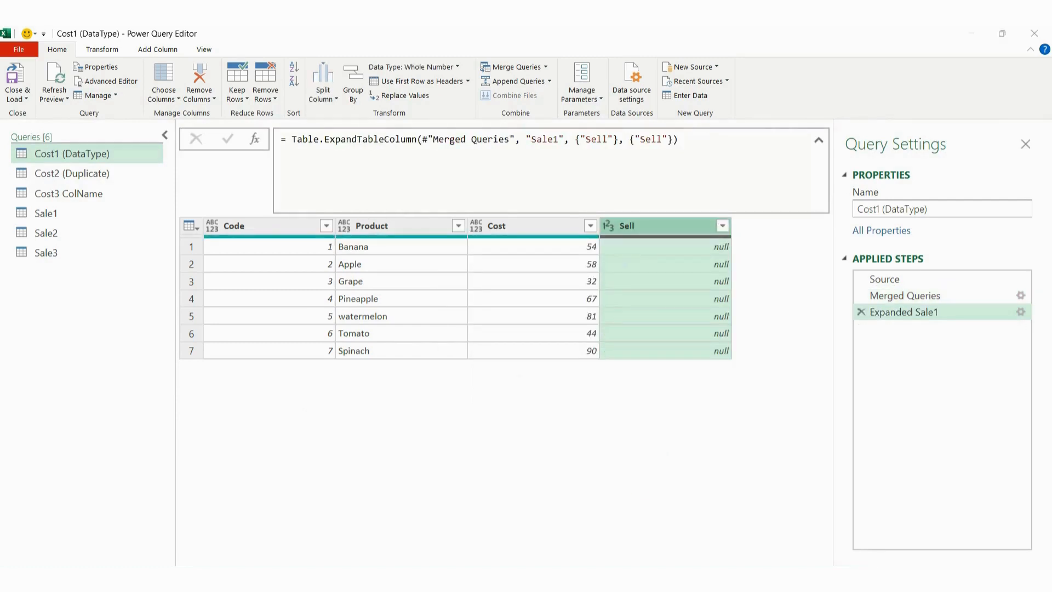
pyautogui.moveTo(592, 208)
pyautogui.mouseDown()
pyautogui.moveTo(700, 356)
pyautogui.moveTo(746, 365)
pyautogui.mouseUp()
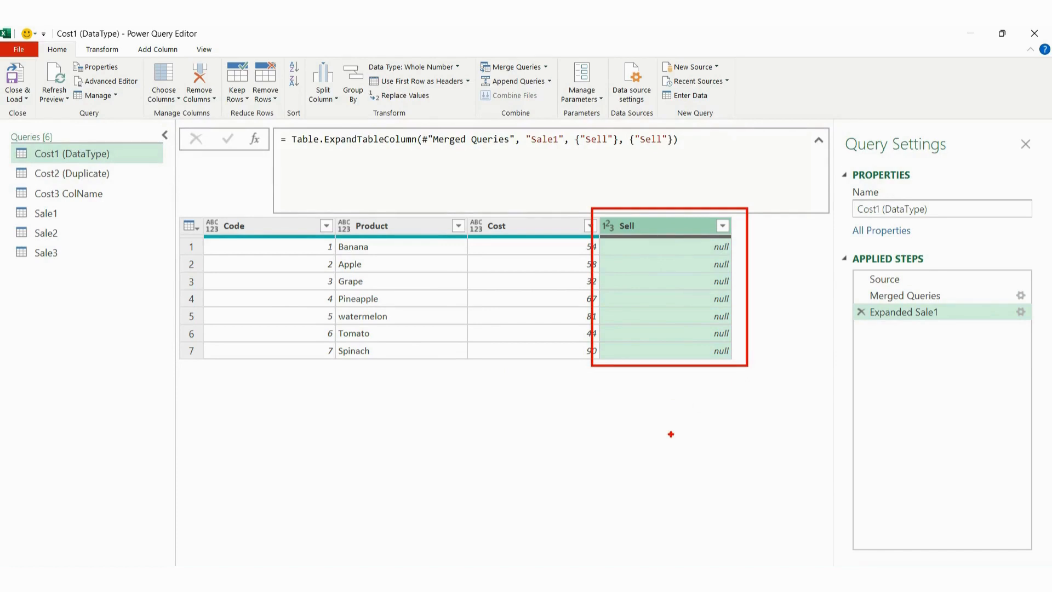
pyautogui.press('Escape')
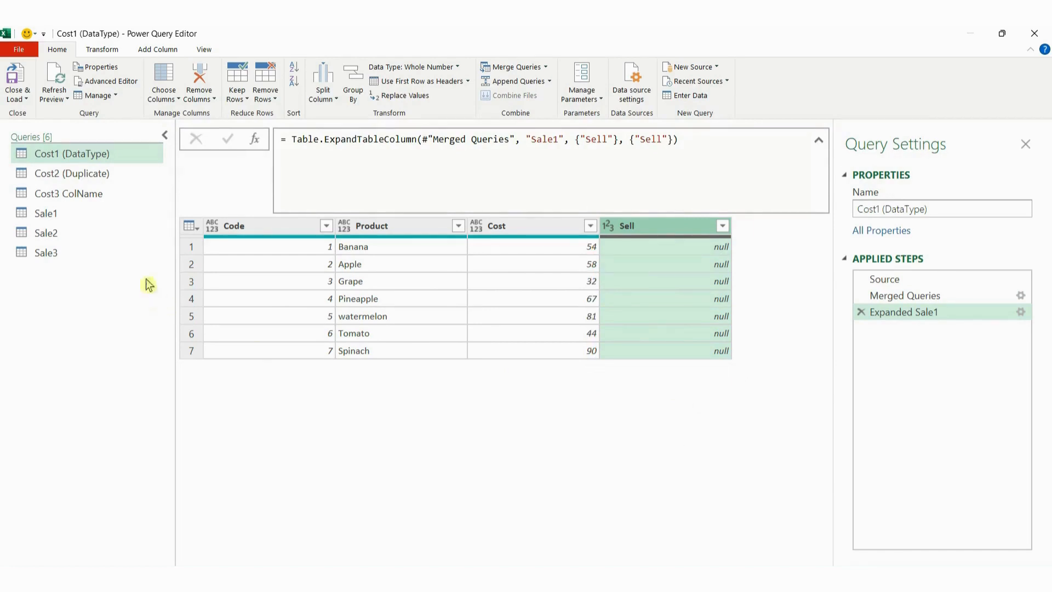
# Change the Code column in Sale1 to Whole Number, replacing the existing type conversion.
pyautogui.click(82, 220)
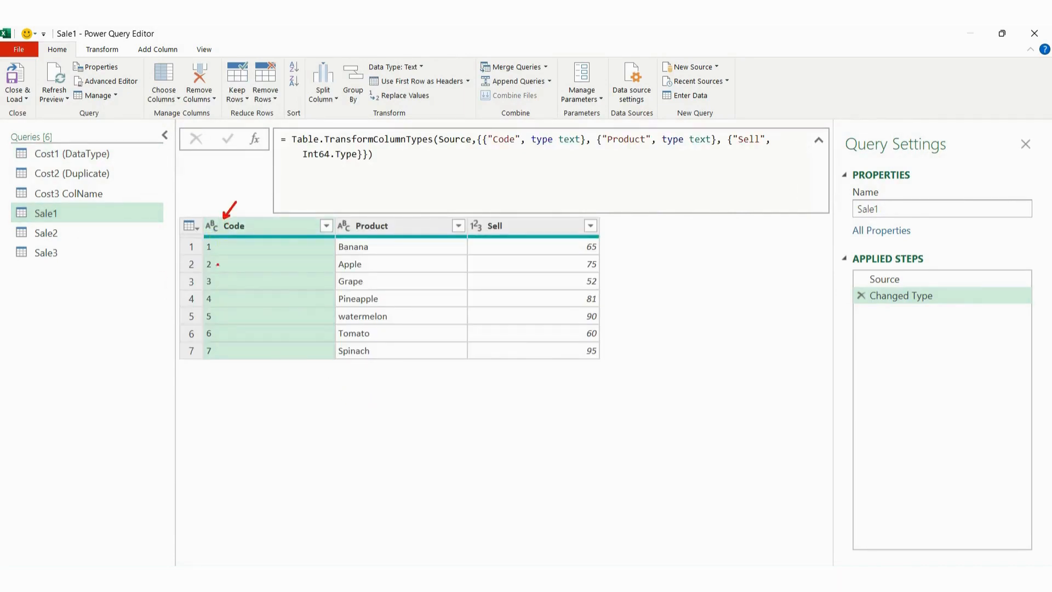
pyautogui.click(212, 226)
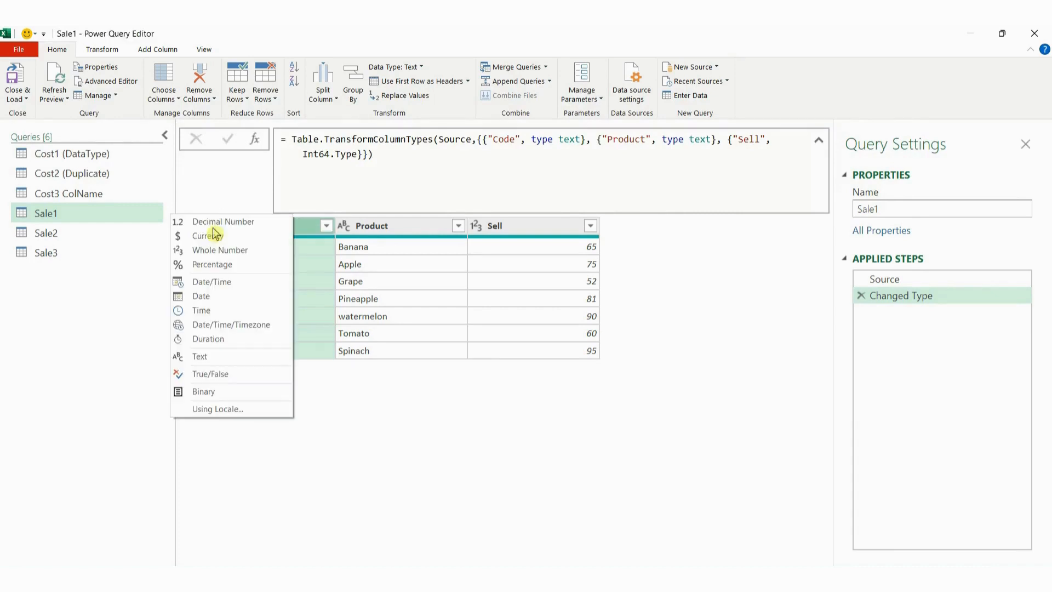
pyautogui.click(217, 252)
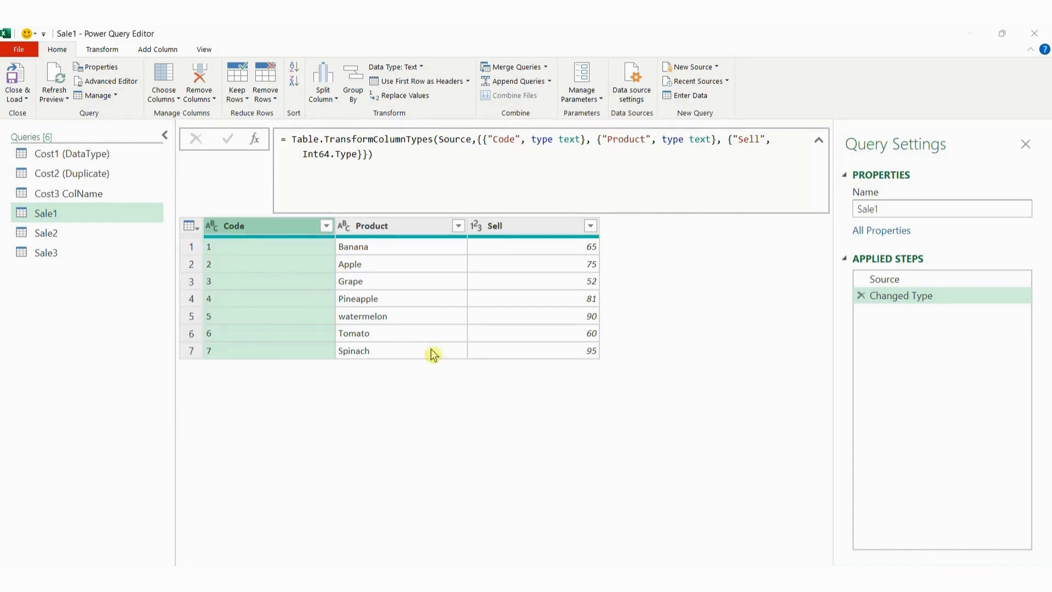
pyautogui.click(527, 350)
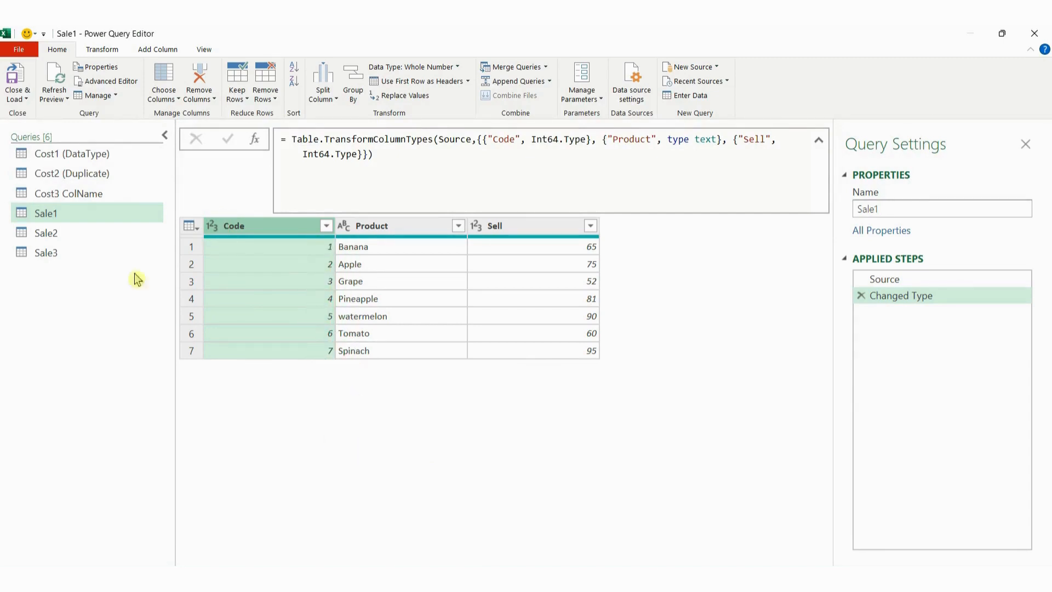
# Check the expanded Sell values in the Cost1 (DataType) query.
pyautogui.click(90, 158)
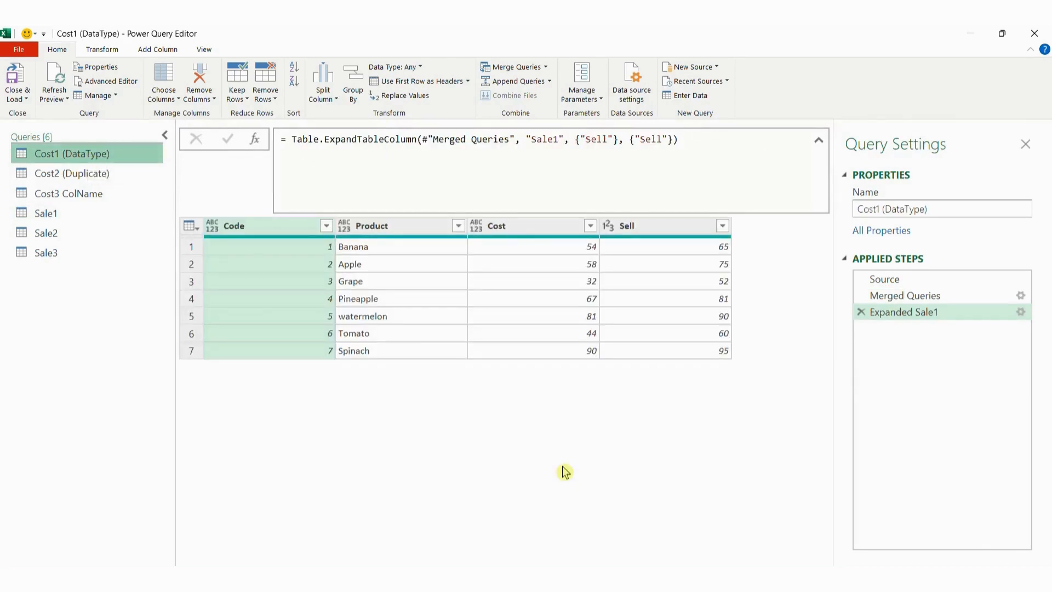
pyautogui.moveTo(595, 208)
pyautogui.mouseDown()
pyautogui.moveTo(665, 345)
pyautogui.moveTo(746, 376)
pyautogui.mouseUp()
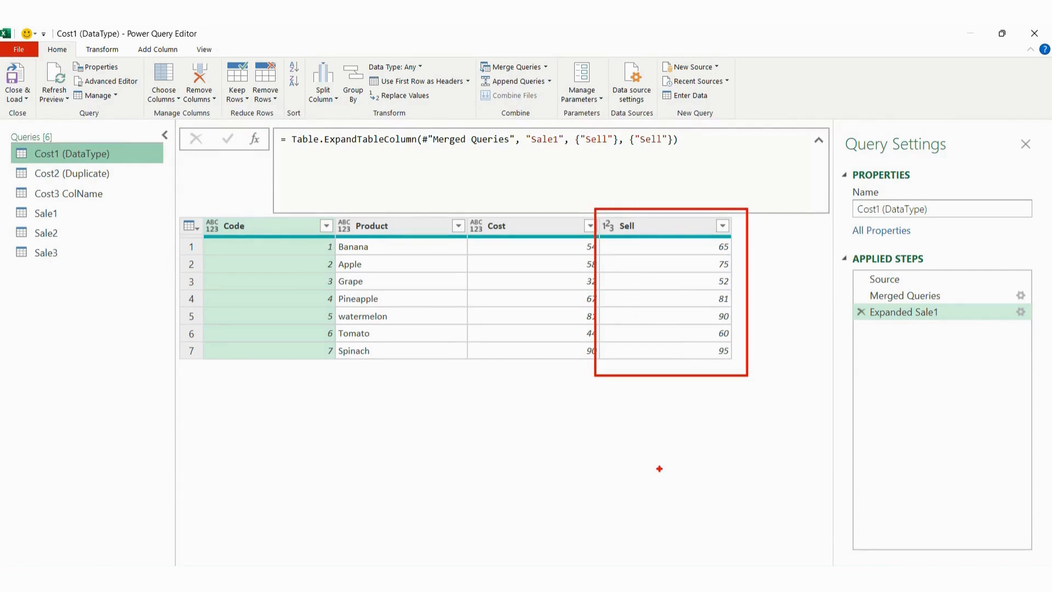
pyautogui.press('Escape')
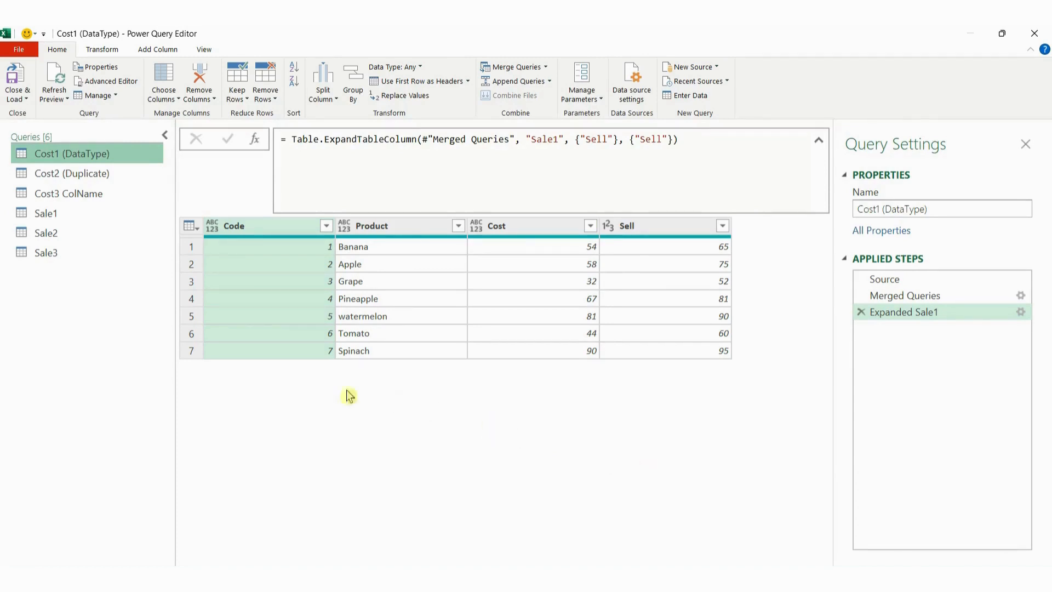
# Compare the Code column of Cost2 (Duplicate) with the rows of Sale2 to look for duplicate codes.
pyautogui.click(101, 175)
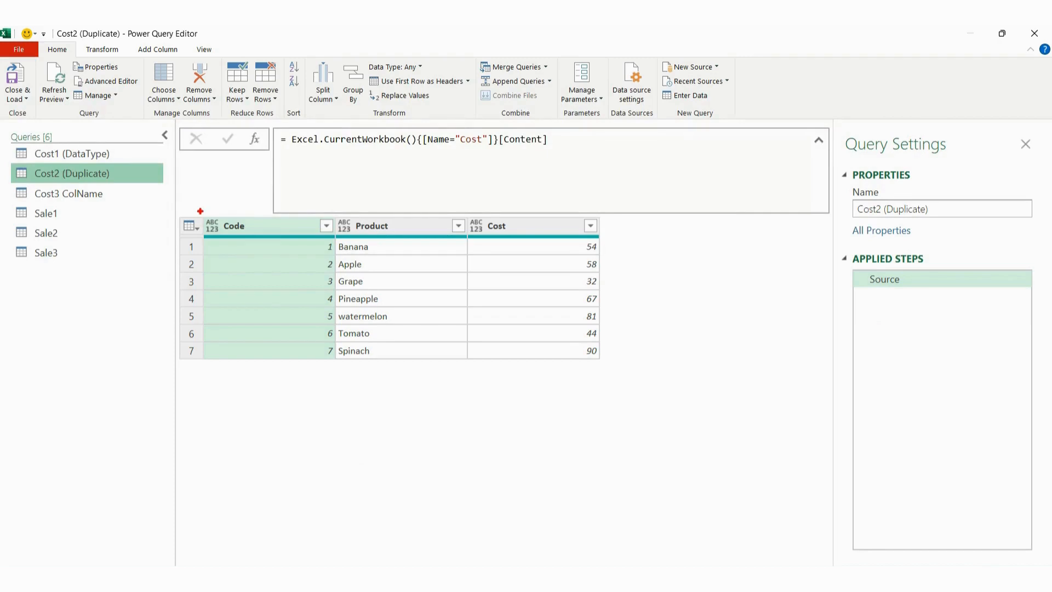
pyautogui.moveTo(200, 211); pyautogui.dragTo(349, 375)
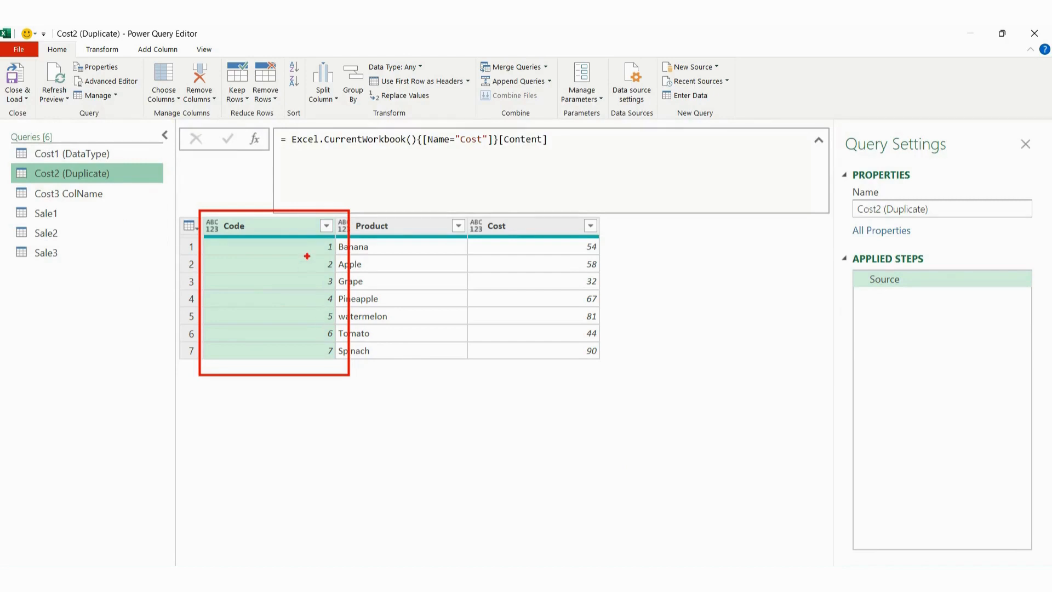
pyautogui.press('Escape')
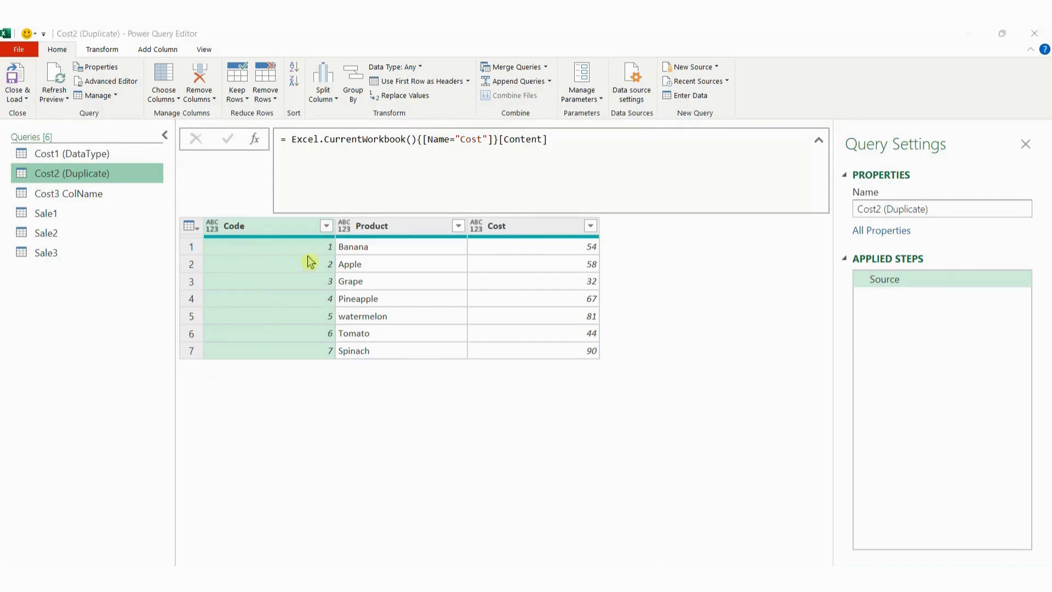
pyautogui.click(74, 235)
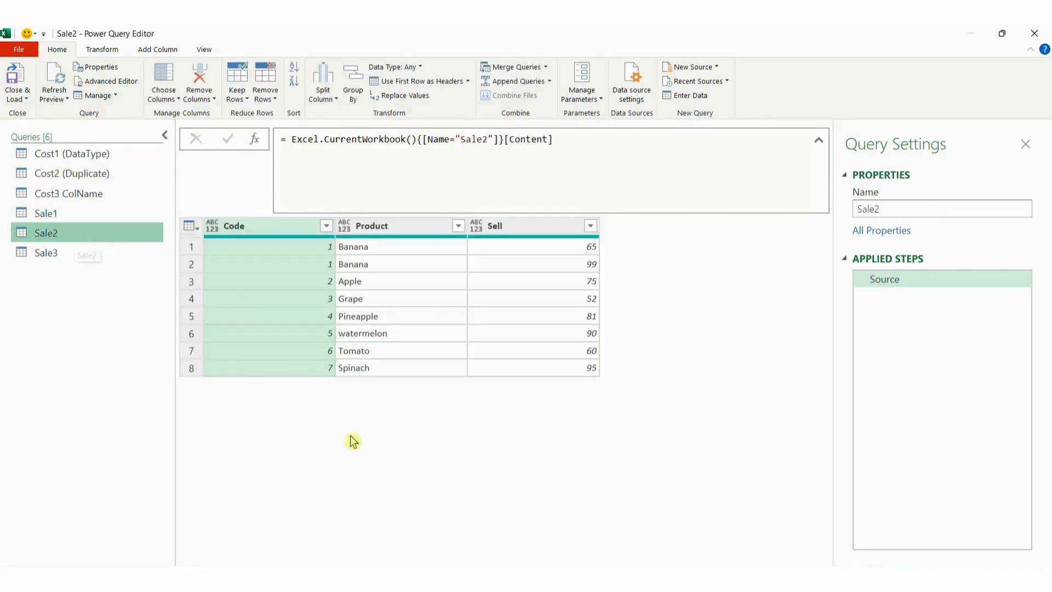
# Examine the Code column of Sale2 and compare the Sell values of its two Banana rows.
pyautogui.hotkey('ctrl', '2')
pyautogui.moveTo(203, 213); pyautogui.dragTo(349, 389)
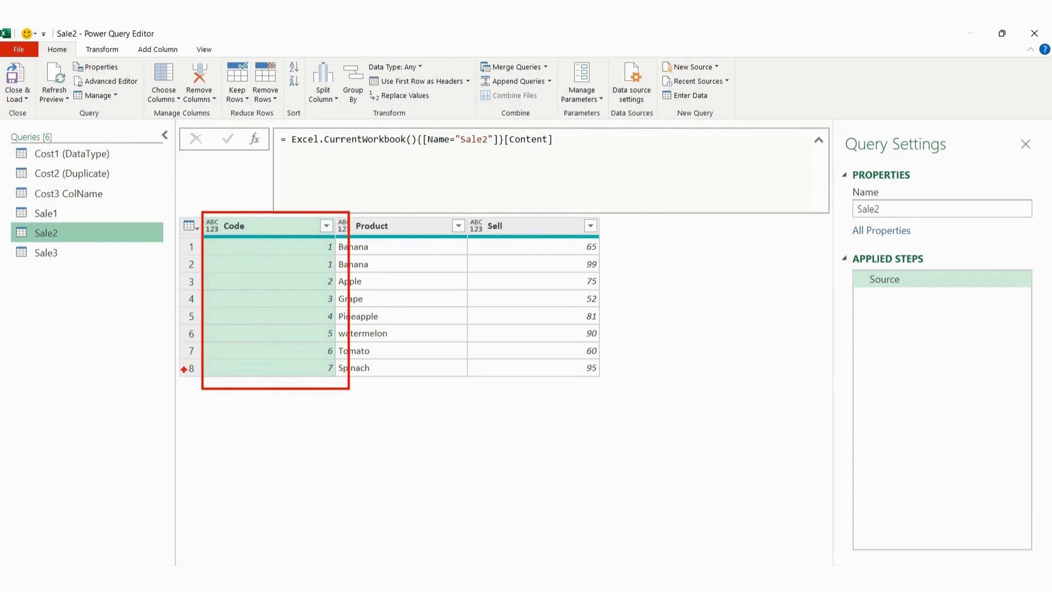
pyautogui.moveTo(184, 369); pyautogui.dragTo(159, 367)
pyautogui.press('e')
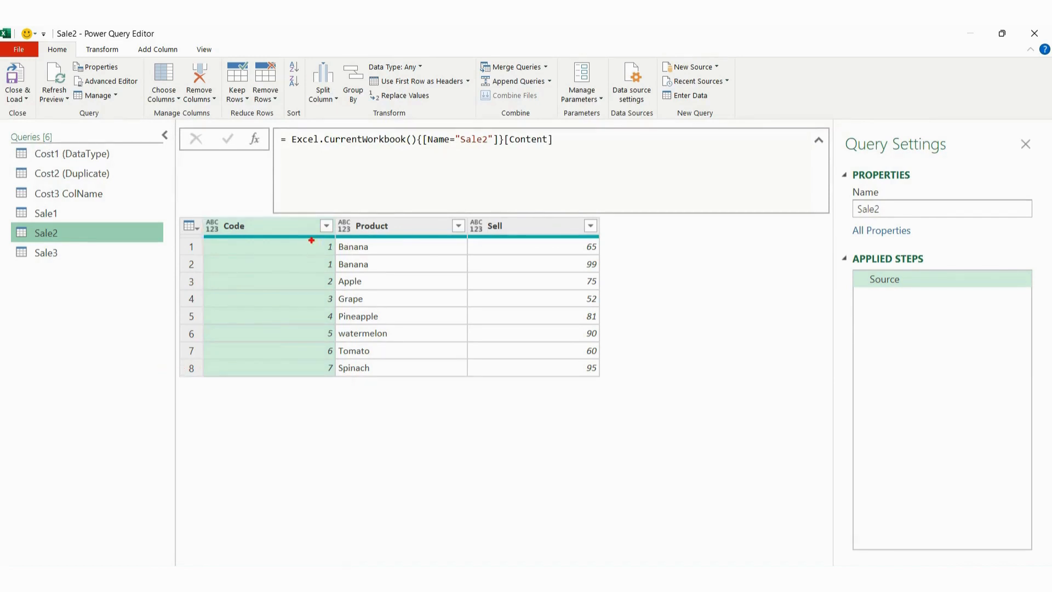
pyautogui.moveTo(311, 240); pyautogui.dragTo(414, 271)
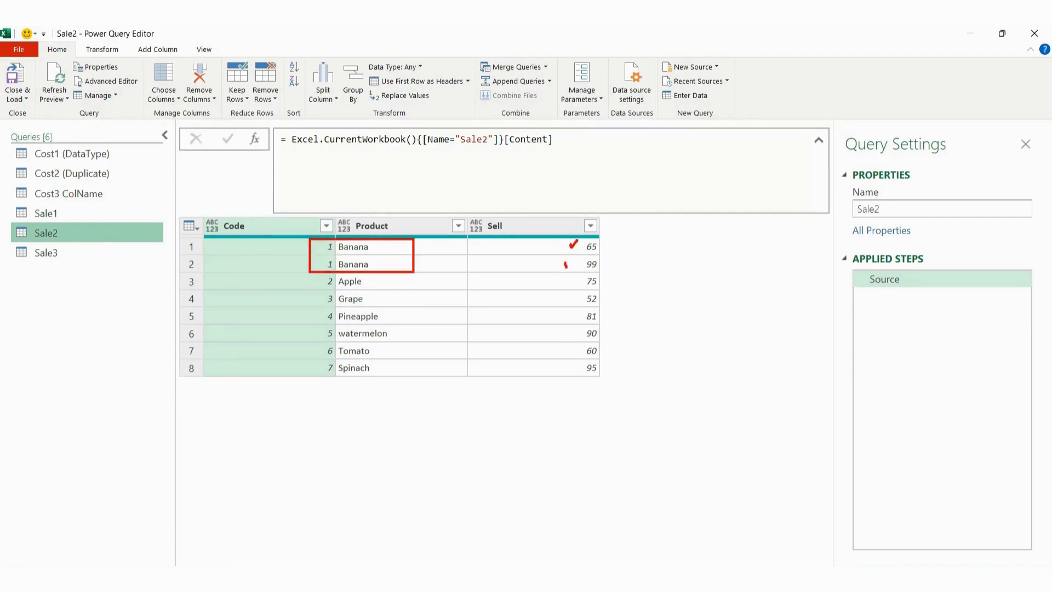
pyautogui.press('Escape')
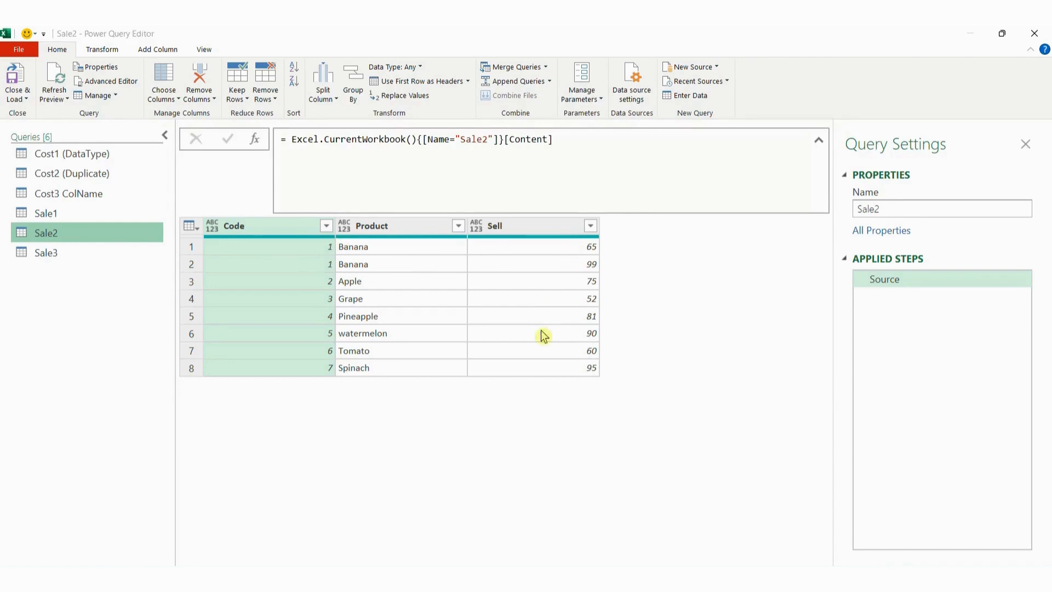
# Merge Cost2 (Duplicate) with Sale2, matching on the Code columns with a Left Outer join.
pyautogui.click(82, 175)
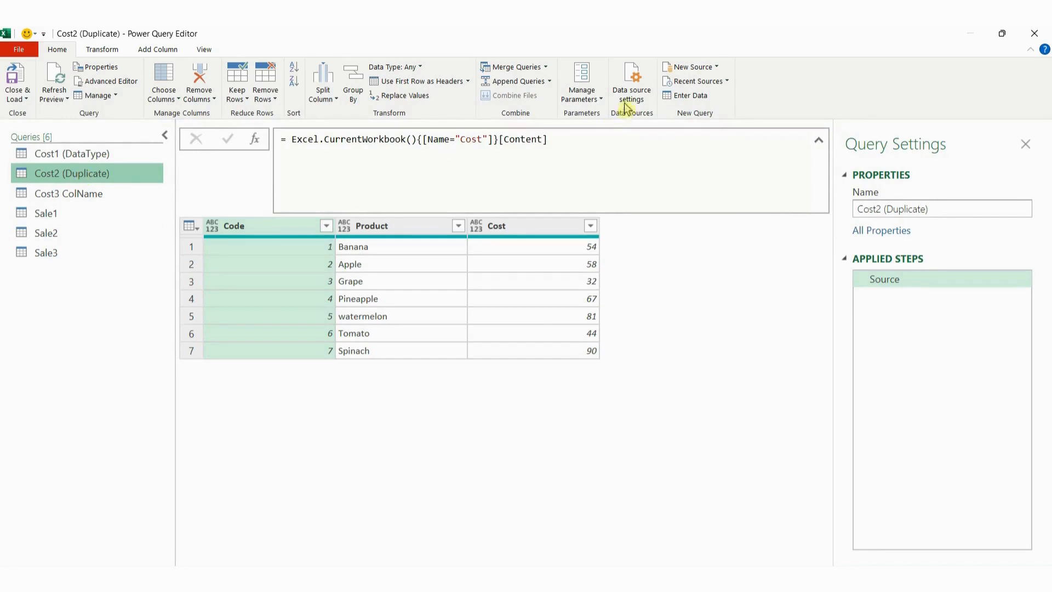
pyautogui.click(521, 68)
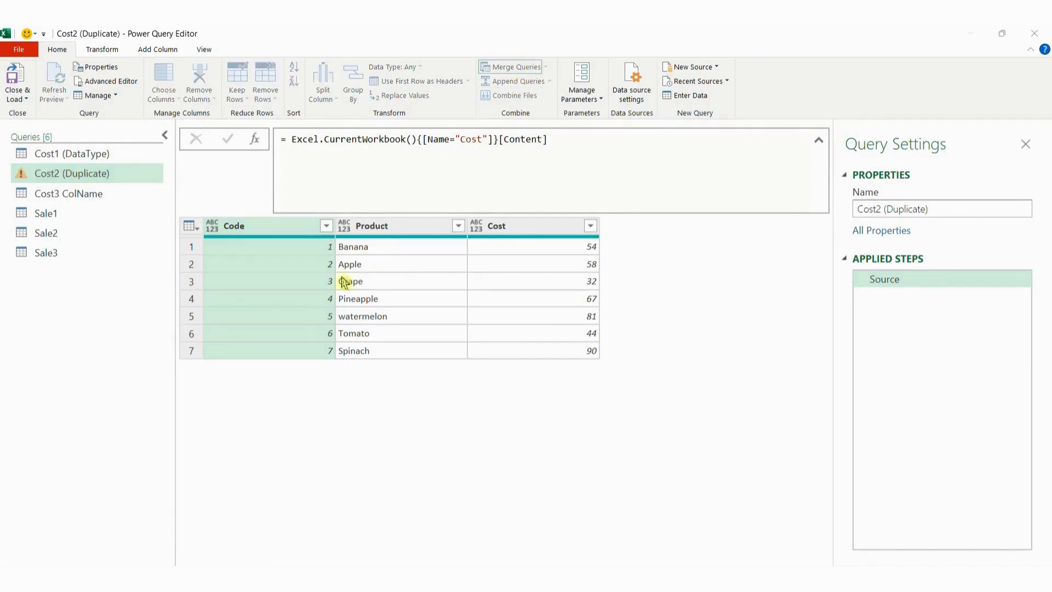
pyautogui.click(354, 293)
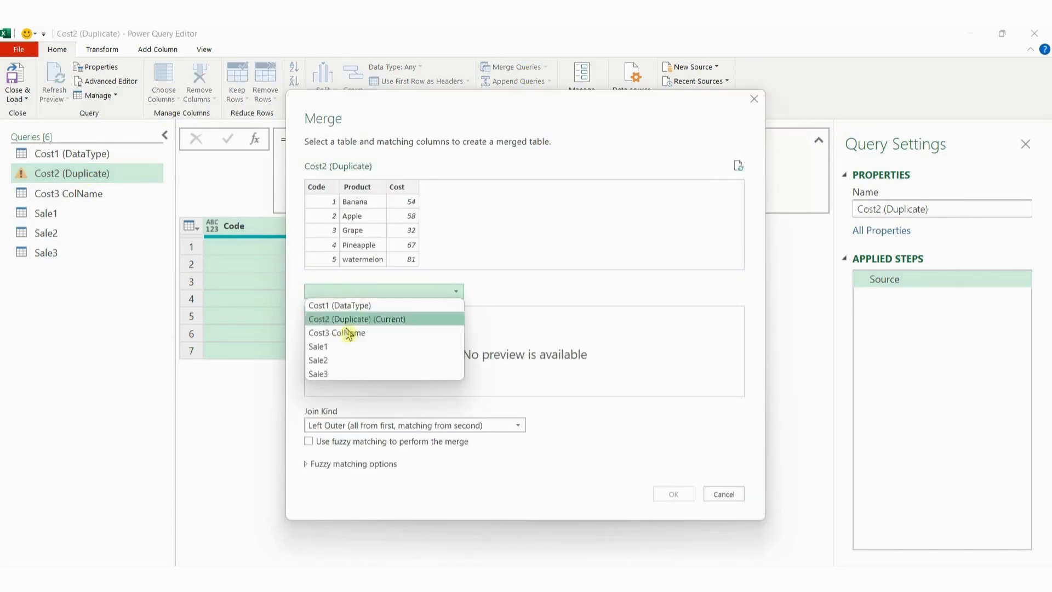
pyautogui.click(345, 362)
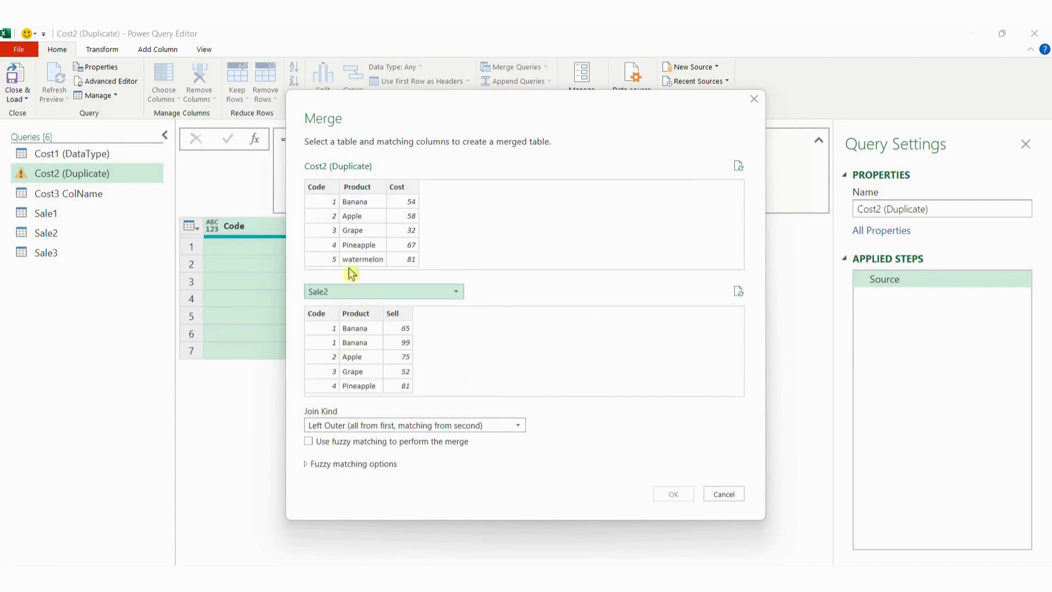
pyautogui.click(322, 189)
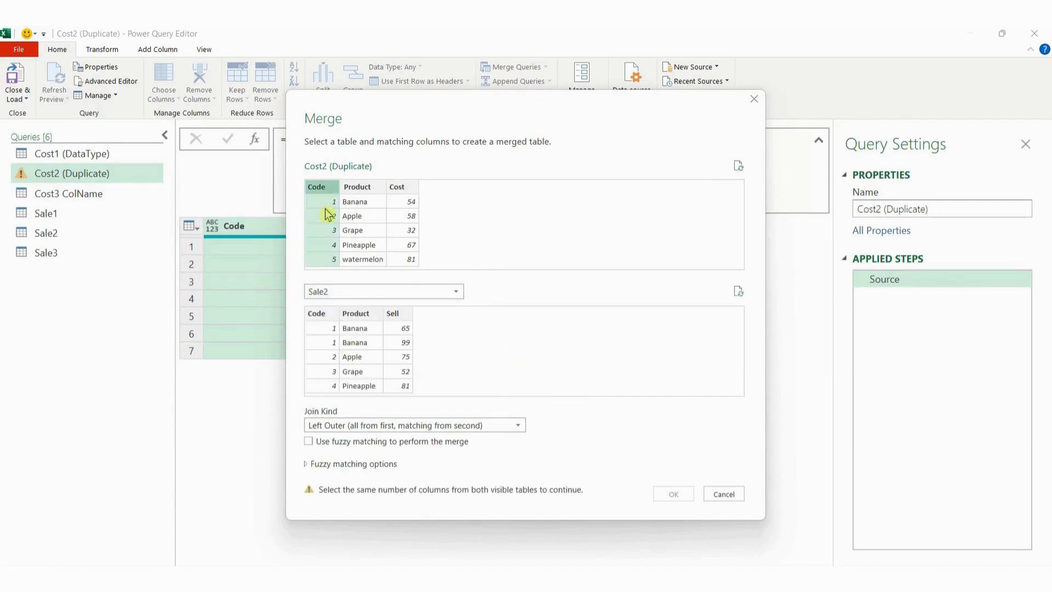
pyautogui.click(321, 317)
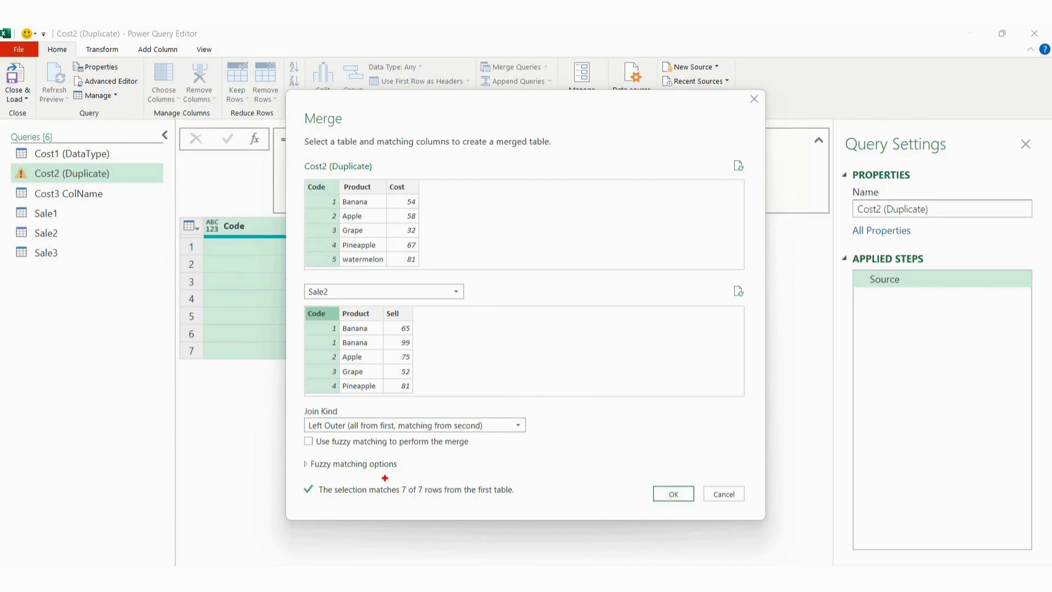
pyautogui.moveTo(384, 477)
pyautogui.mouseDown()
pyautogui.moveTo(394, 496)
pyautogui.moveTo(455, 509)
pyautogui.mouseUp()
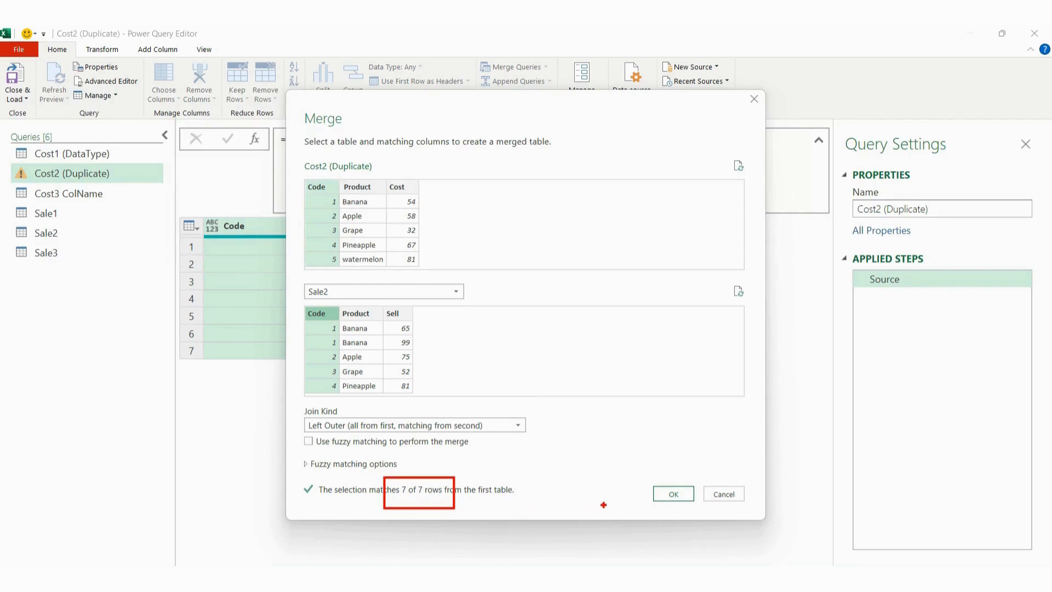
pyautogui.press('Escape')
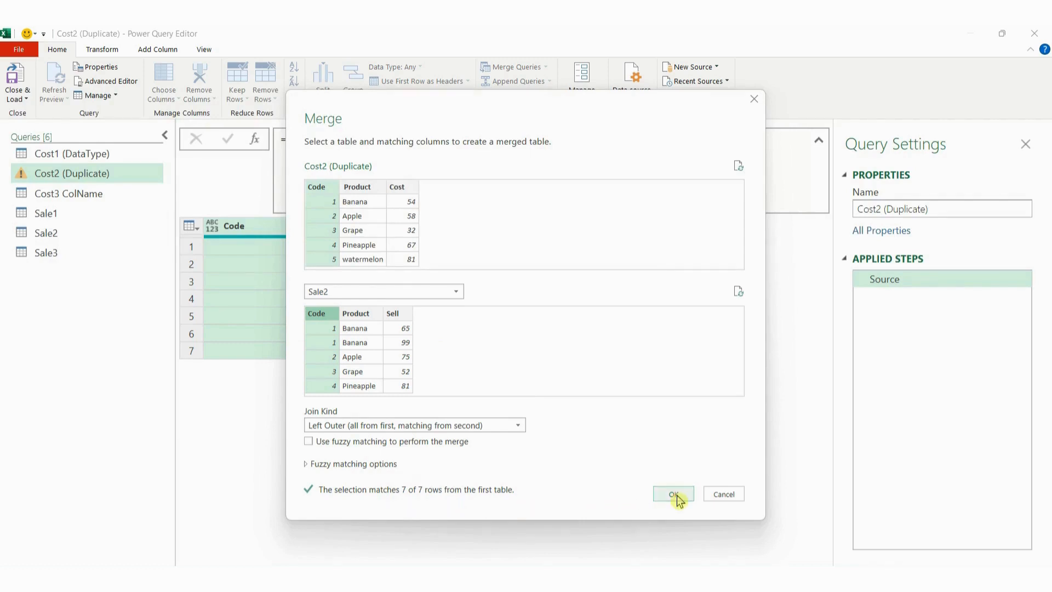
pyautogui.click(677, 496)
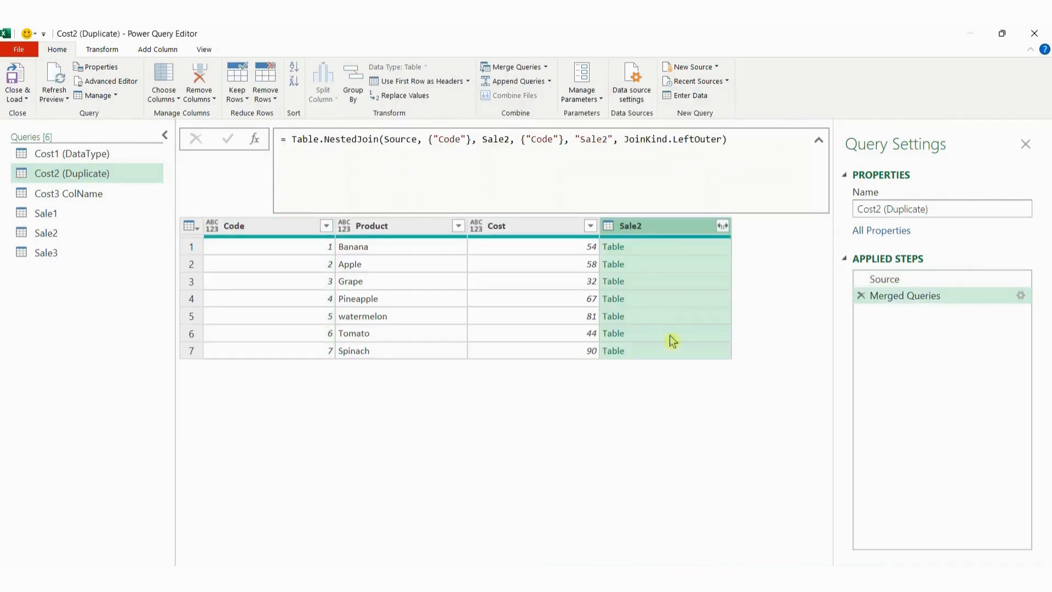
# Preview the nested Sale2 table in the Banana row and compare it with the Cost2 (Duplicate) rows.
pyautogui.click(669, 247)
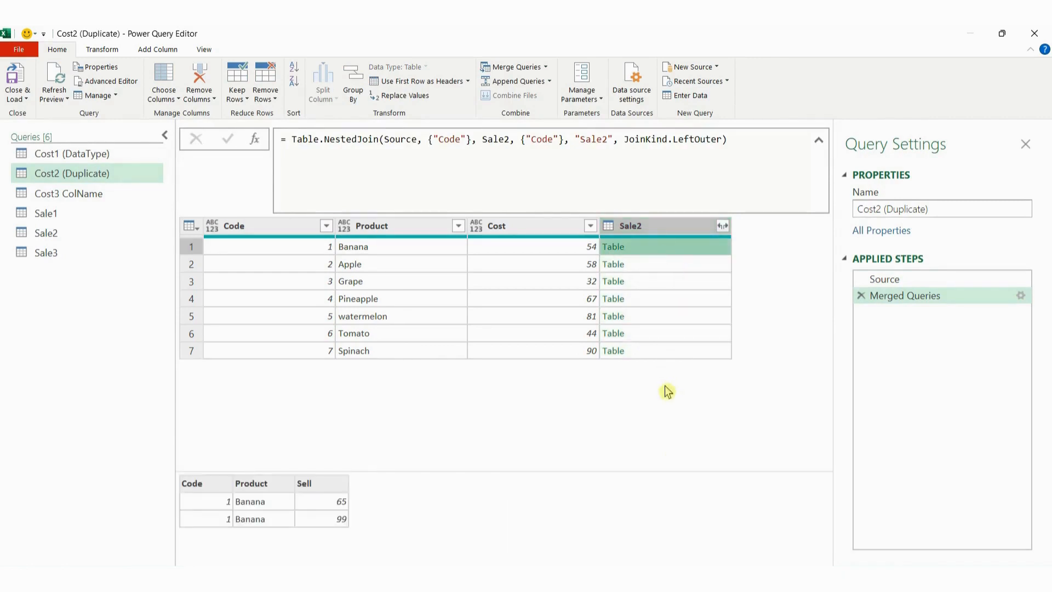
pyautogui.hotkey('ctrl', '2')
pyautogui.moveTo(288, 238)
pyautogui.mouseDown()
pyautogui.moveTo(294, 251)
pyautogui.moveTo(411, 255)
pyautogui.mouseUp()
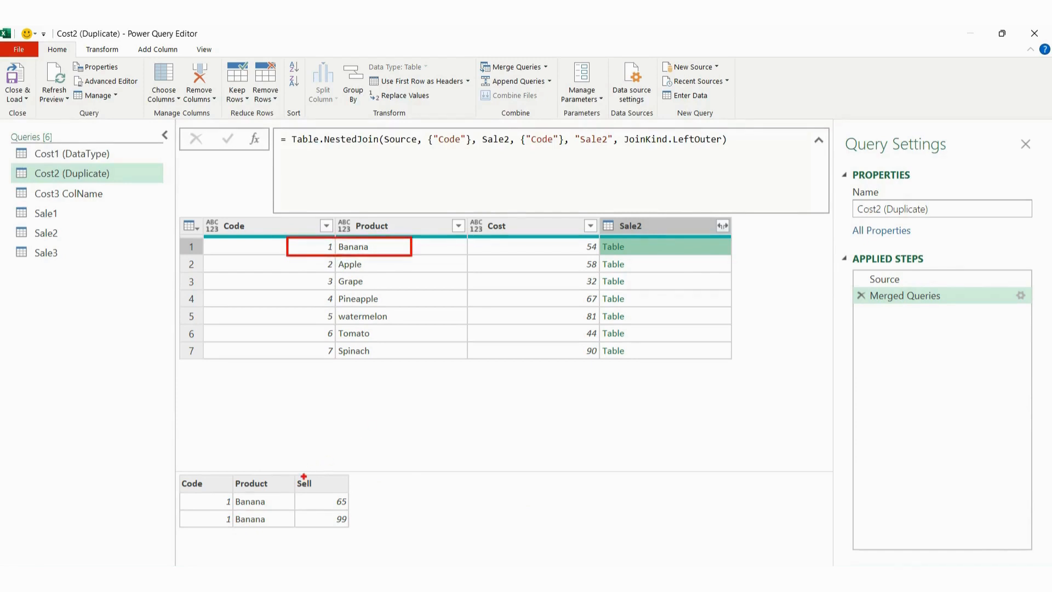
pyautogui.moveTo(180, 492)
pyautogui.mouseDown()
pyautogui.moveTo(189, 507)
pyautogui.moveTo(351, 532)
pyautogui.moveTo(377, 491)
pyautogui.mouseUp()
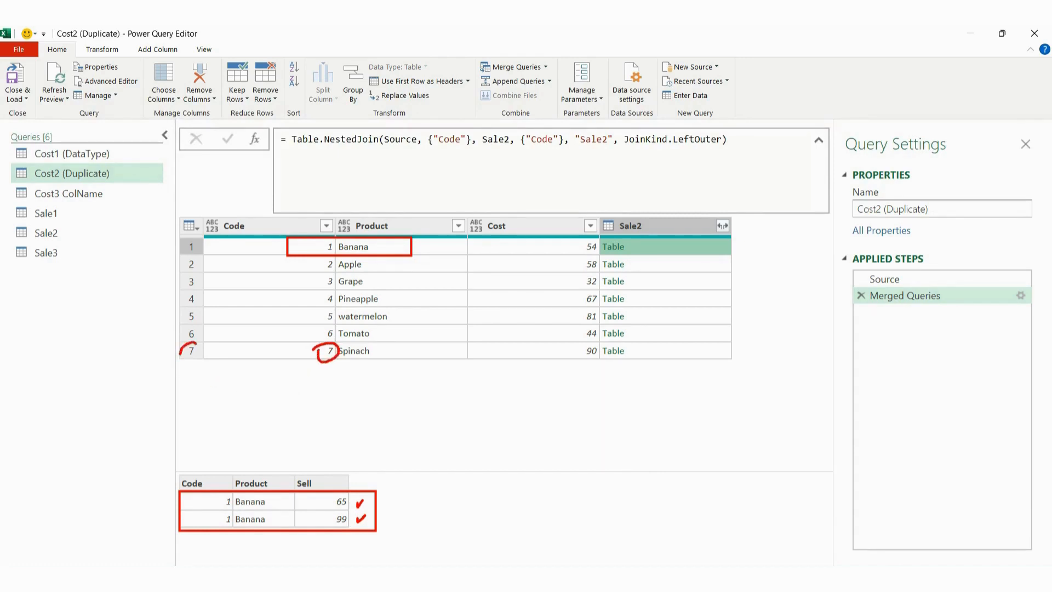
pyautogui.moveTo(202, 361); pyautogui.dragTo(217, 383)
pyautogui.press('Escape')
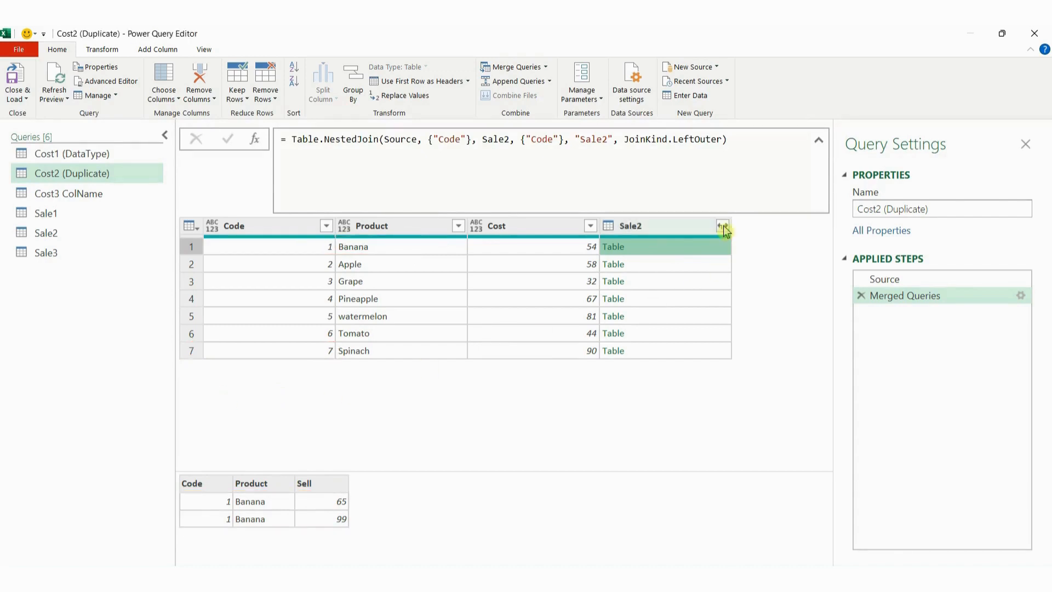
# Expand the Sale2 column with only the Sell field, without the original column name as prefix.
pyautogui.click(723, 225)
pyautogui.click(490, 294)
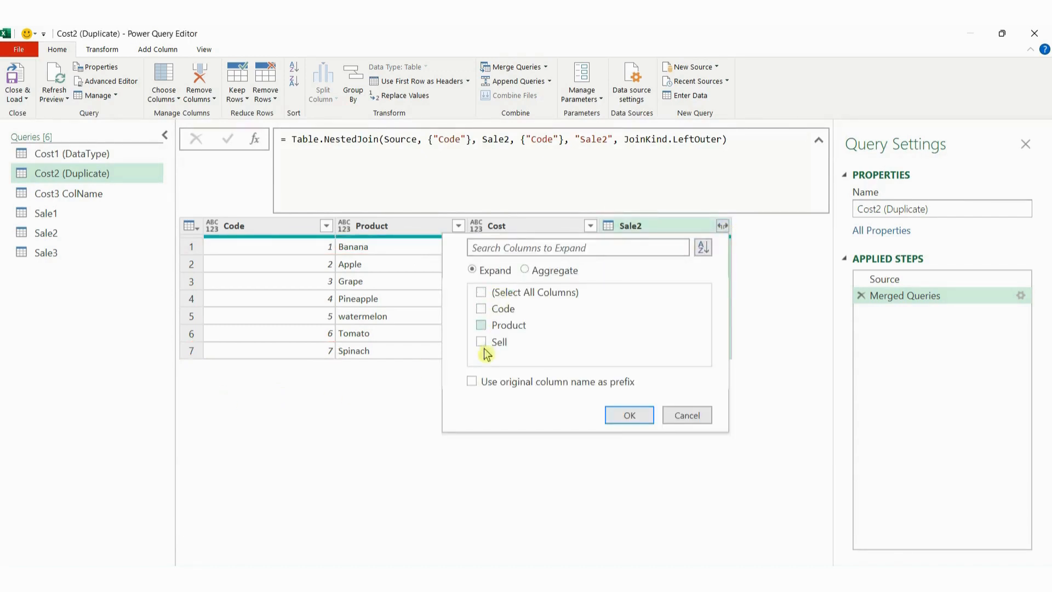
pyautogui.click(483, 344)
pyautogui.click(622, 421)
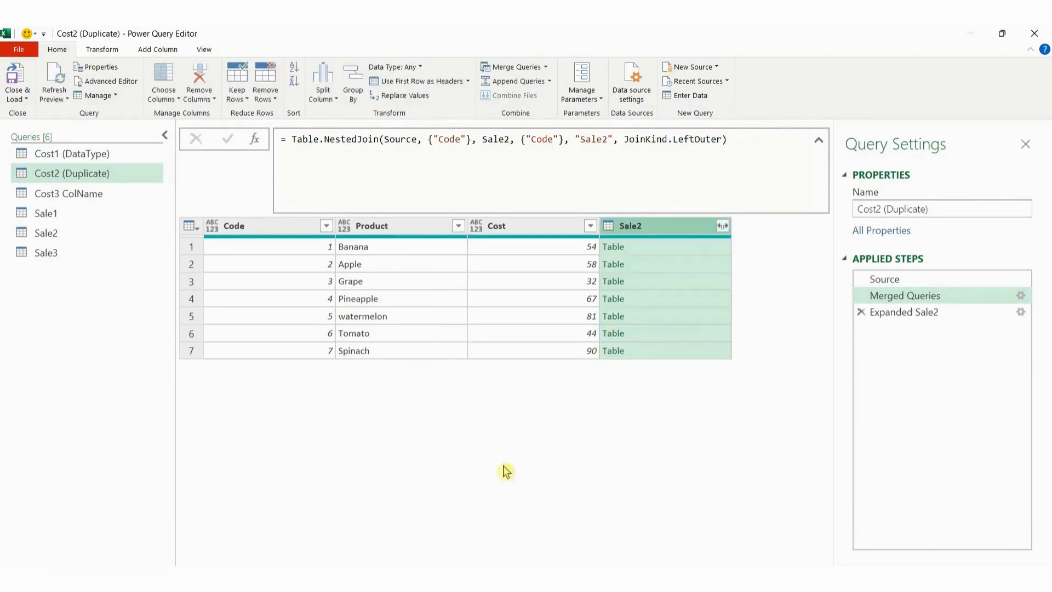
# Compare the Code, Product, Cost and Sell values of the Banana rows in the expanded Cost2 (Duplicate) query.
pyautogui.hotkey('ctrl', '2')
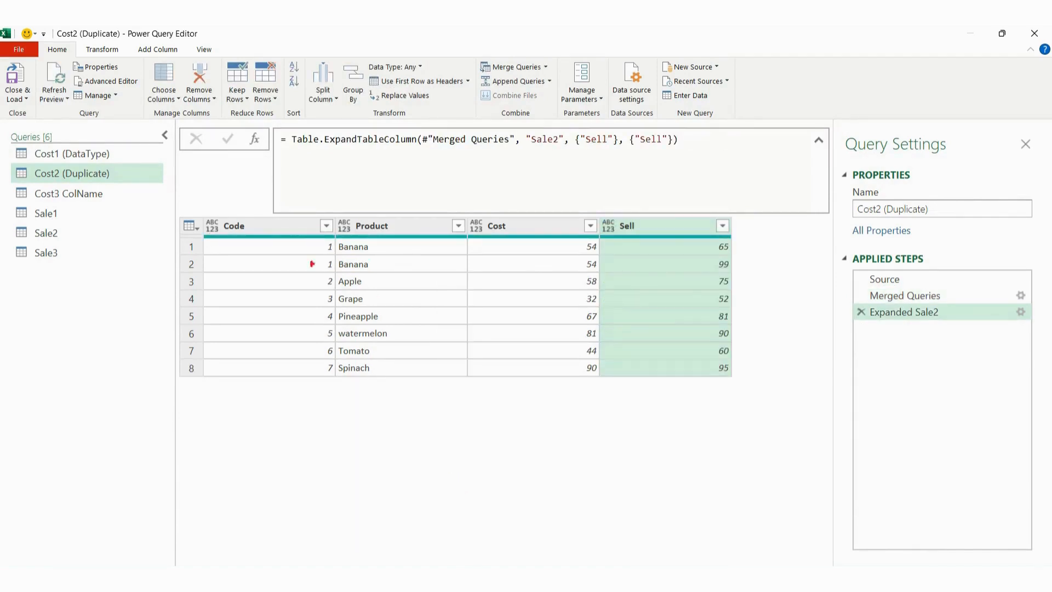
pyautogui.moveTo(291, 237)
pyautogui.mouseDown()
pyautogui.moveTo(387, 272)
pyautogui.moveTo(605, 273)
pyautogui.mouseUp()
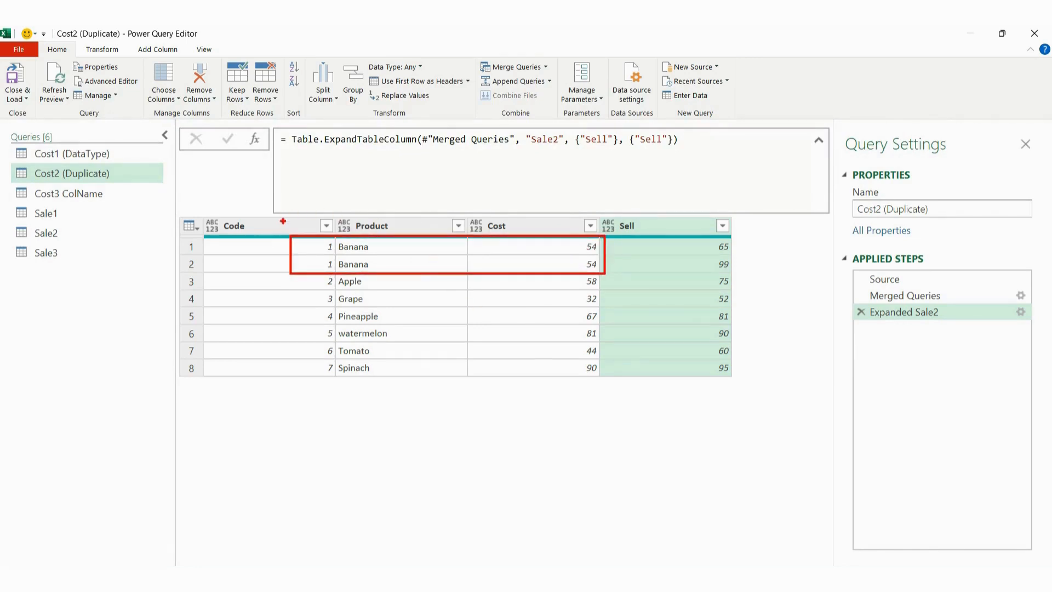
pyautogui.moveTo(401, 220); pyautogui.dragTo(433, 212)
pyautogui.moveTo(519, 226); pyautogui.dragTo(544, 214)
pyautogui.moveTo(692, 236)
pyautogui.mouseDown()
pyautogui.moveTo(700, 255)
pyautogui.moveTo(740, 274)
pyautogui.moveTo(765, 244)
pyautogui.moveTo(764, 262)
pyautogui.moveTo(749, 246)
pyautogui.mouseUp()
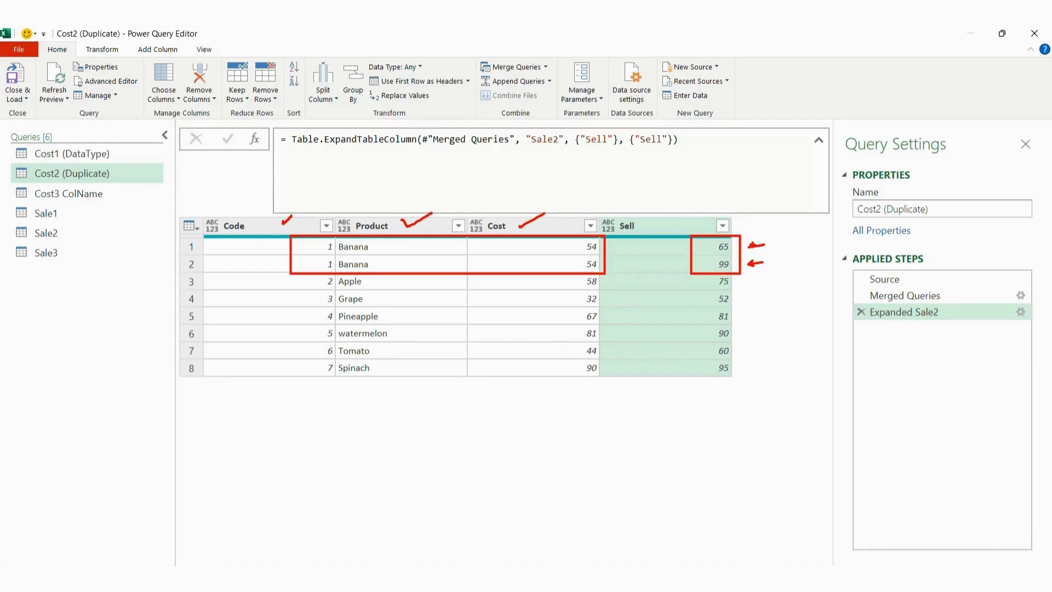
pyautogui.press('Escape')
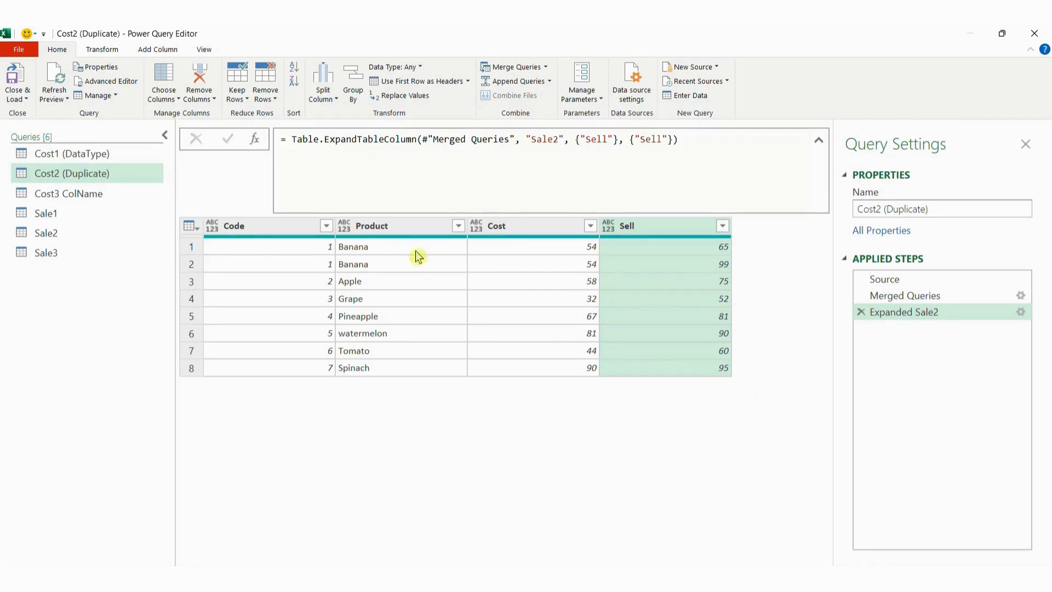
# Merge Cost3 ColName with Sale1, matching on the Code columns with a Left Outer join.
pyautogui.click(99, 197)
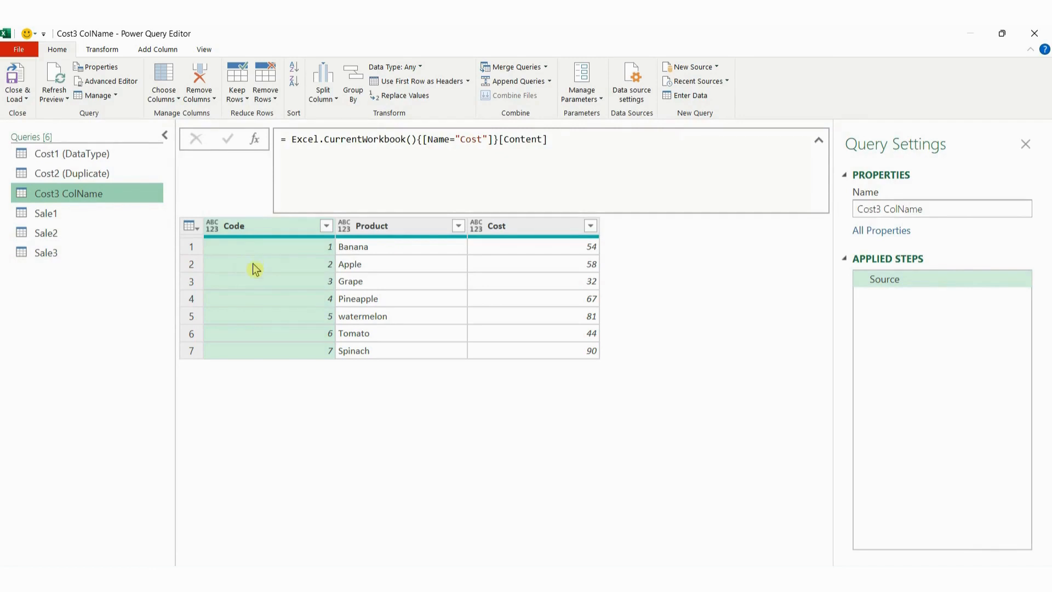
pyautogui.click(515, 67)
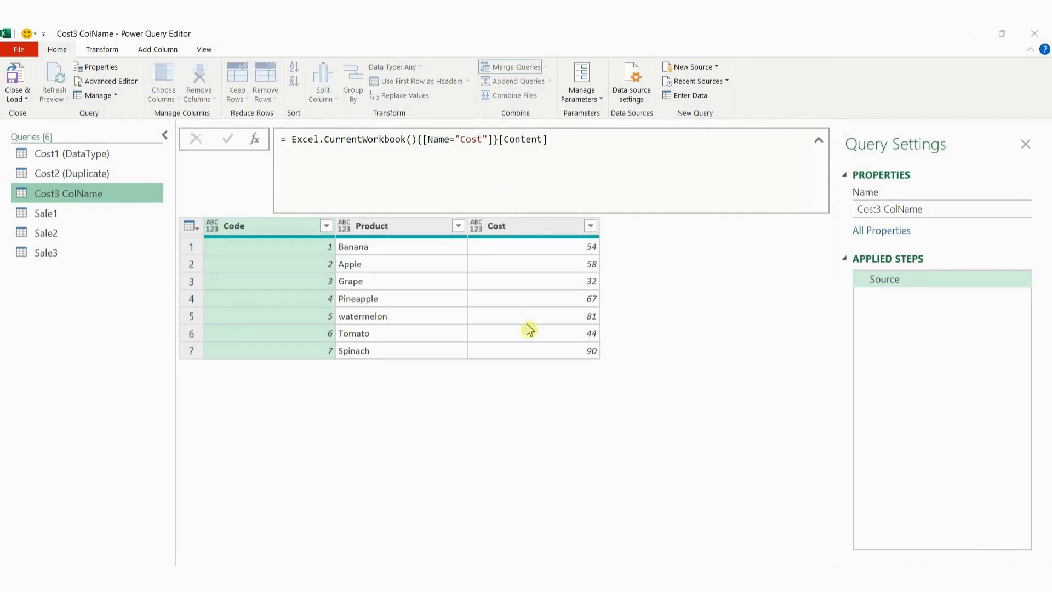
pyautogui.click(366, 292)
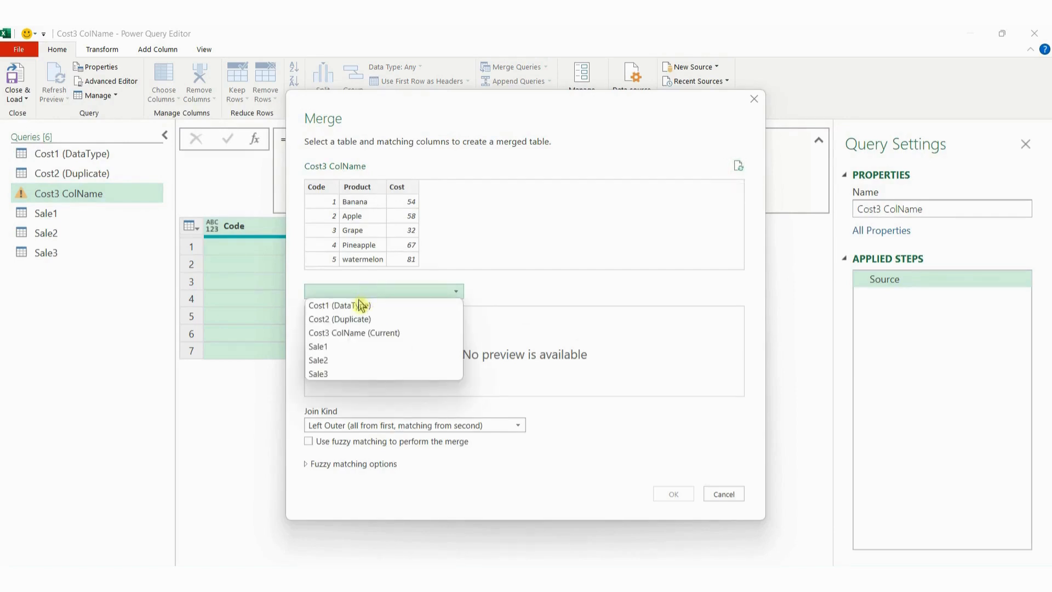
pyautogui.click(347, 346)
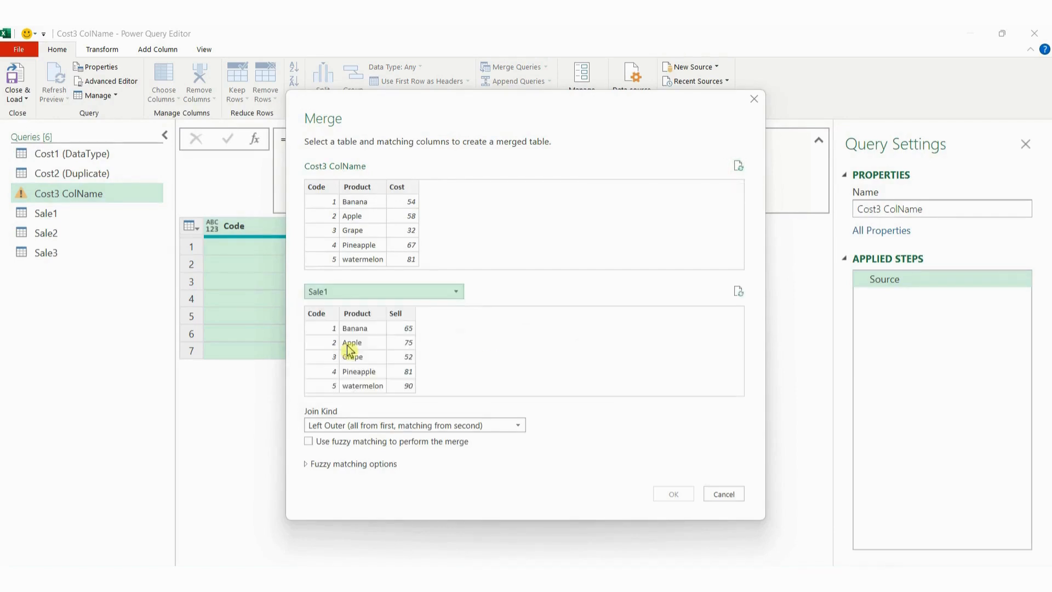
pyautogui.click(328, 191)
pyautogui.click(319, 313)
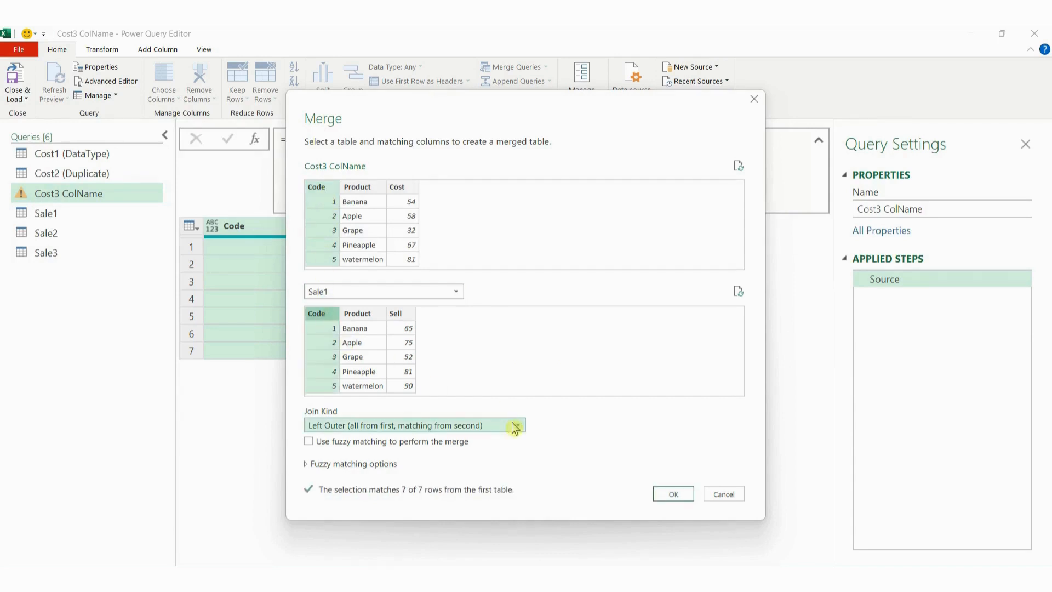
pyautogui.moveTo(388, 476)
pyautogui.mouseDown()
pyautogui.moveTo(404, 498)
pyautogui.moveTo(458, 501)
pyautogui.mouseUp()
pyautogui.press('Escape')
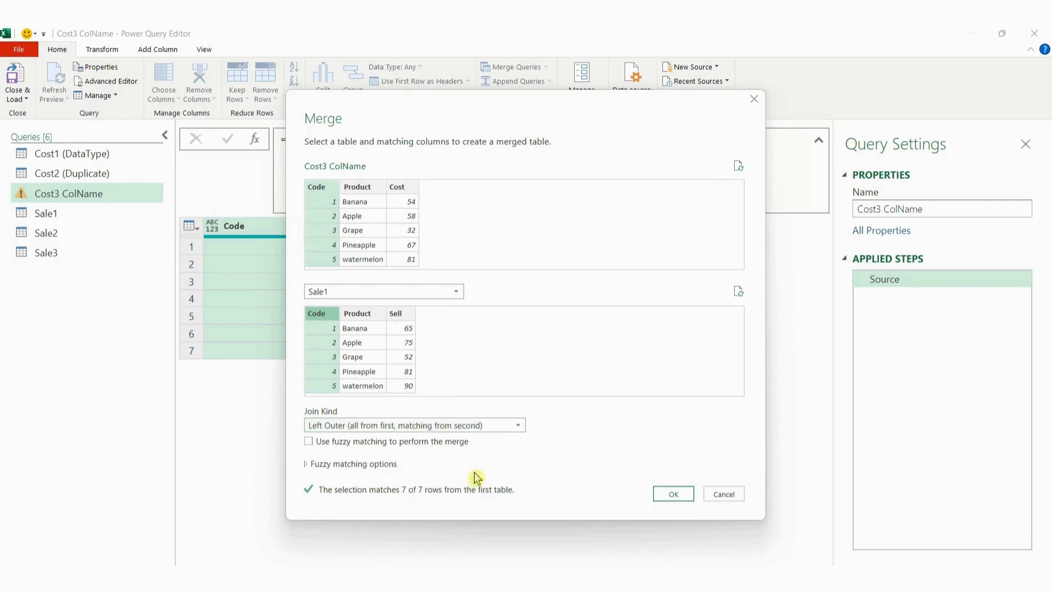
pyautogui.click(675, 495)
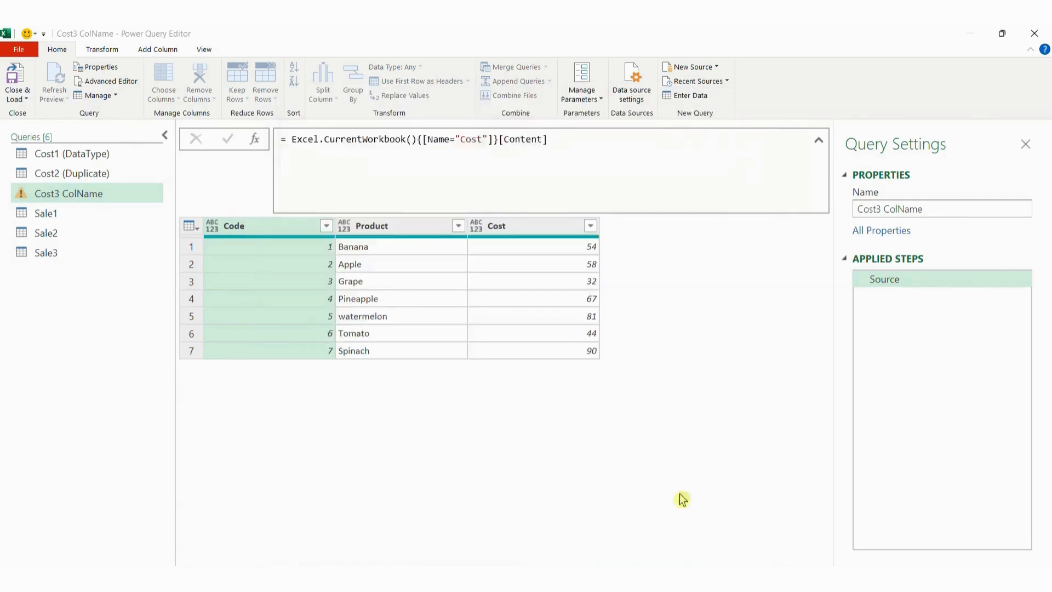
# Collapse the query list and expand the Sale1 column with Code, Product and Sell, without the original column name as prefix.
pyautogui.click(722, 225)
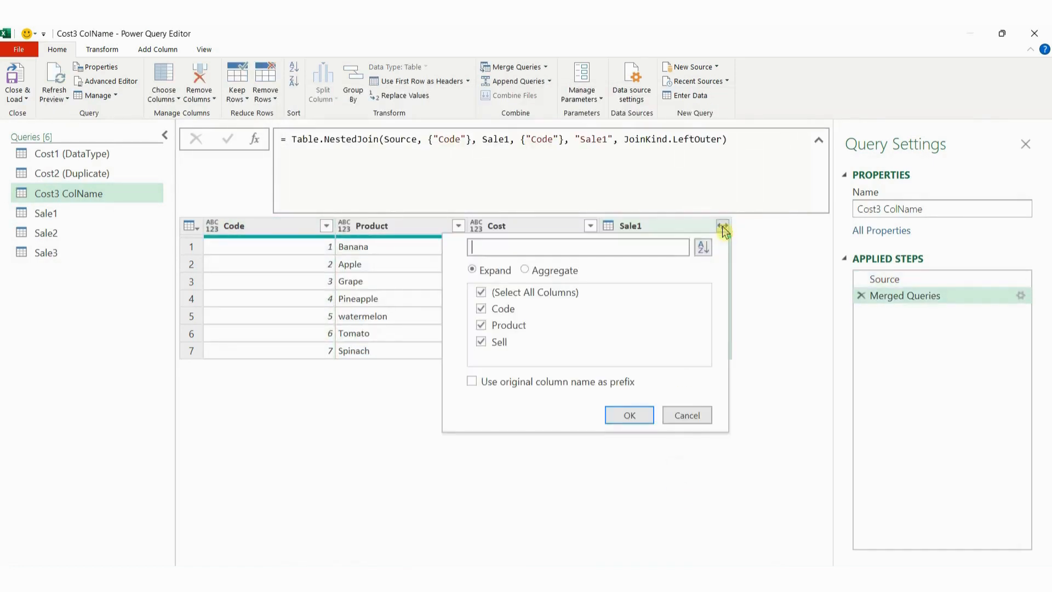
pyautogui.click(391, 450)
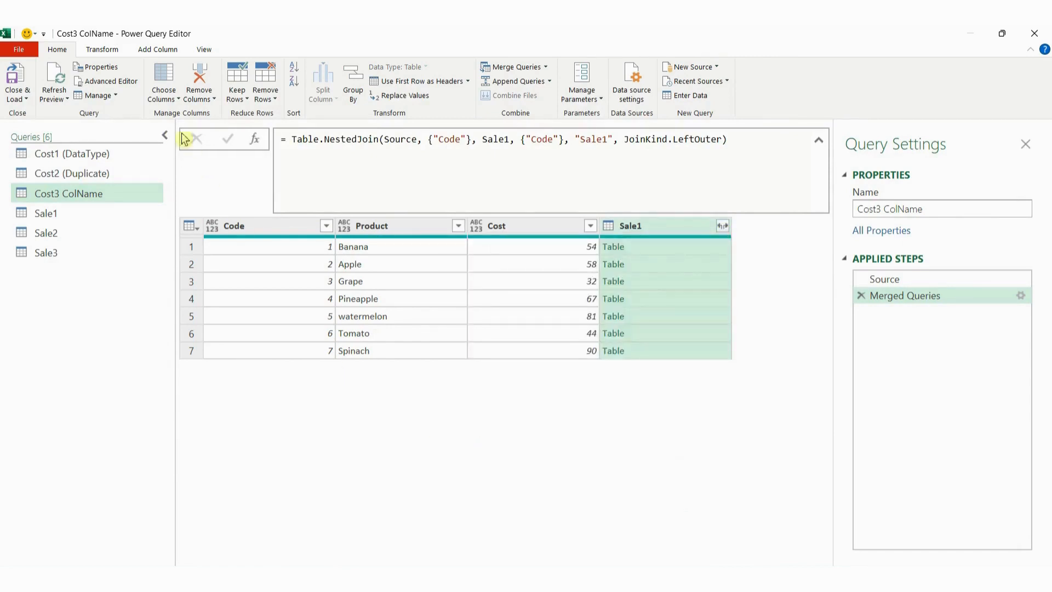
pyautogui.click(164, 139)
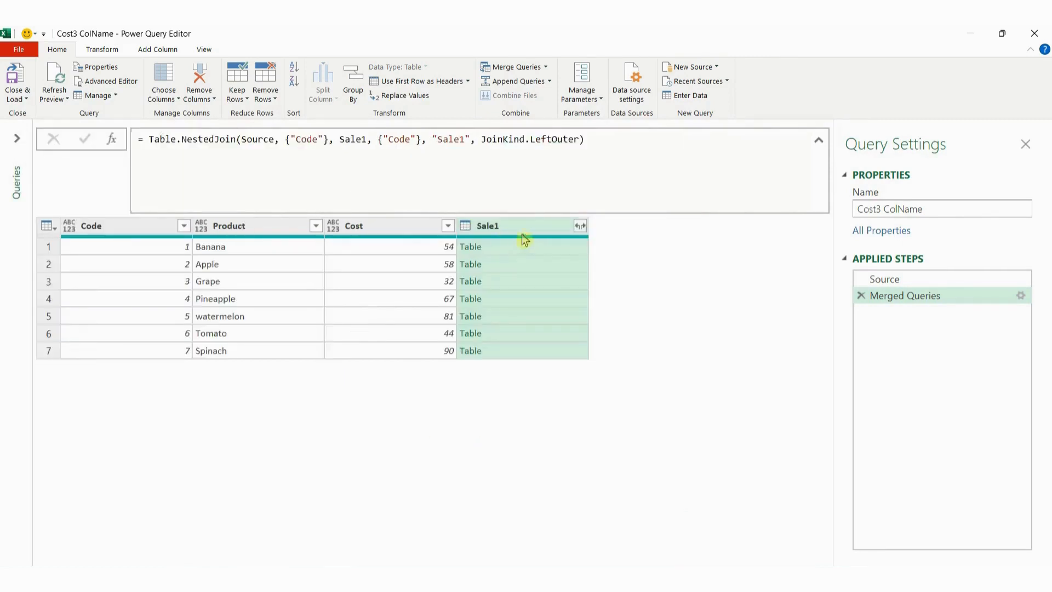
pyautogui.click(579, 227)
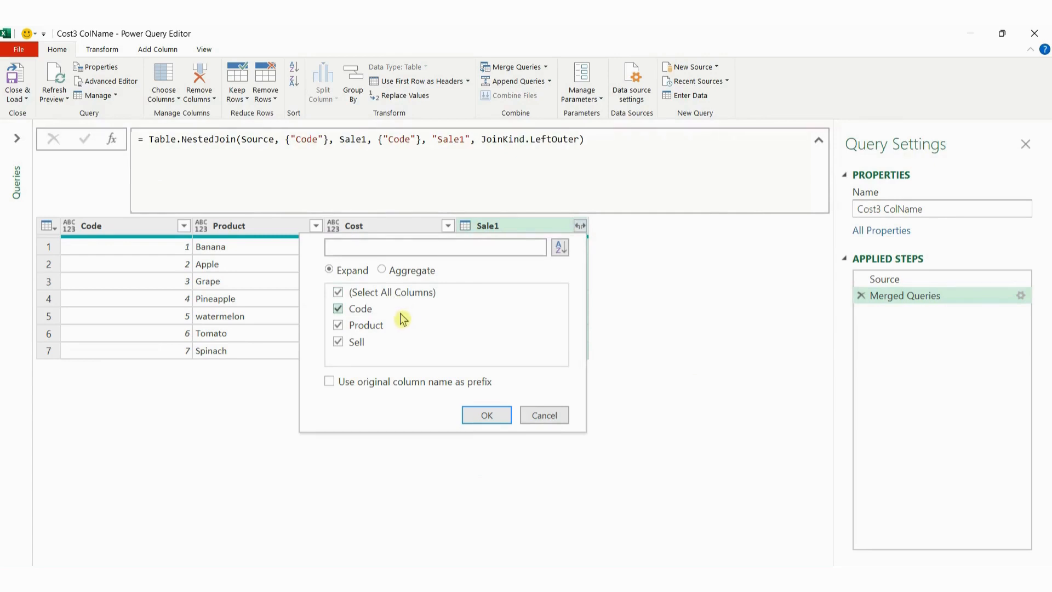
pyautogui.click(488, 418)
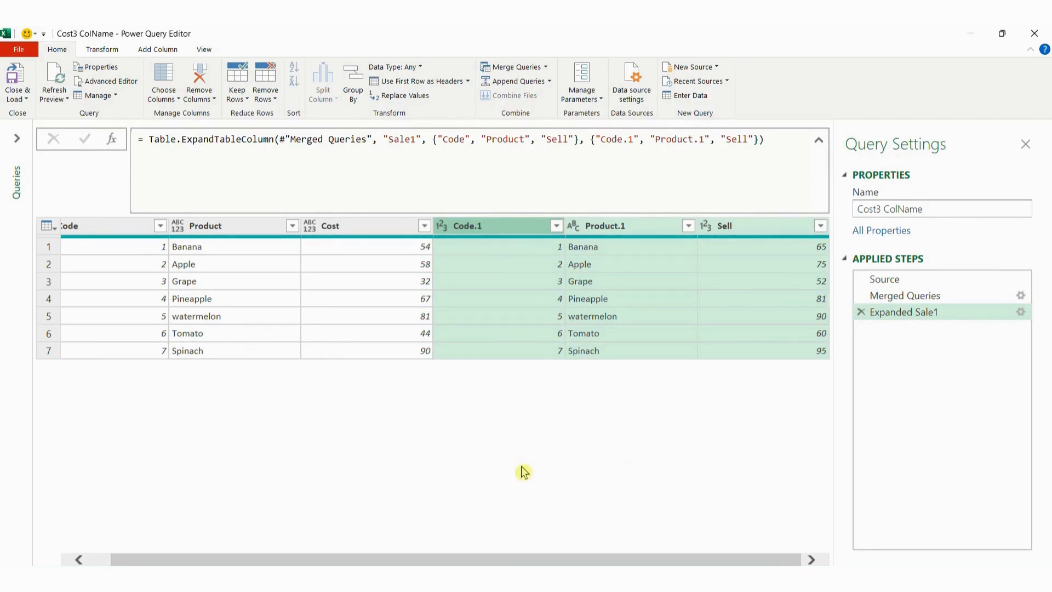
# Add a custom column named AddCol with the constant value 999 to the Sale1 query.
pyautogui.click(19, 140)
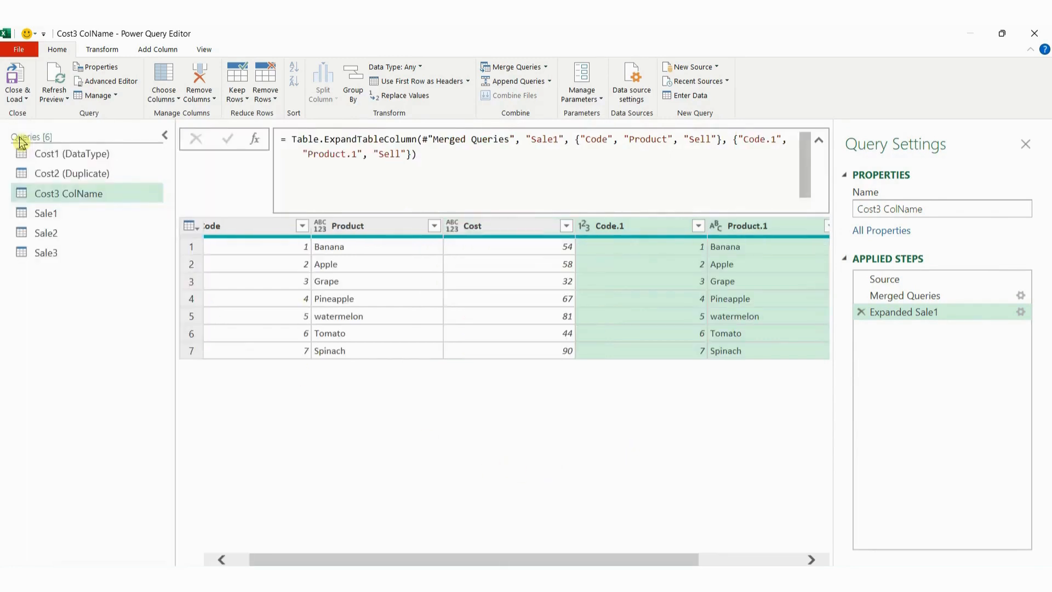
pyautogui.click(76, 217)
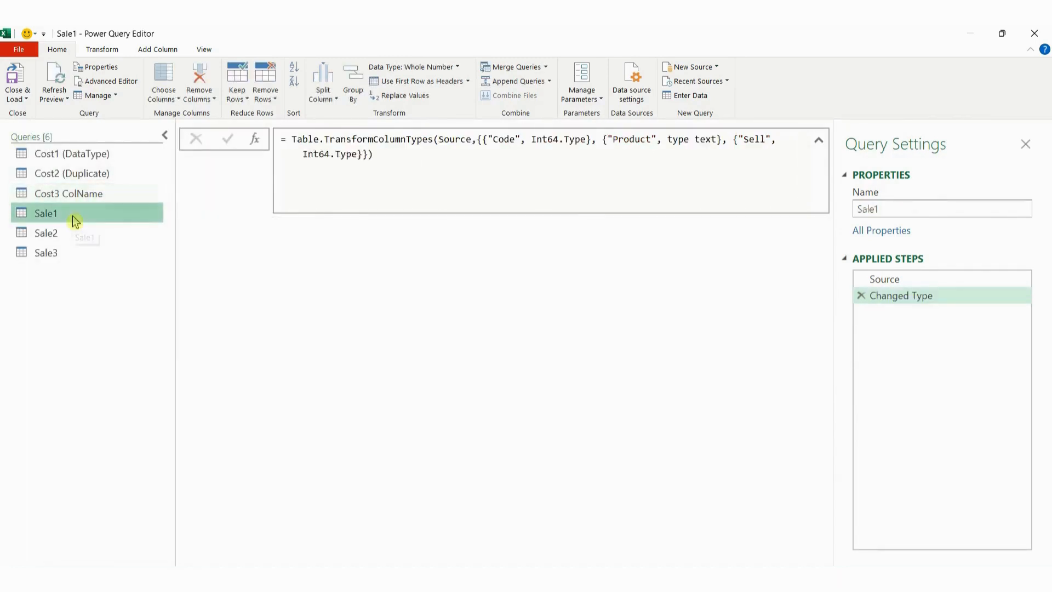
pyautogui.click(151, 52)
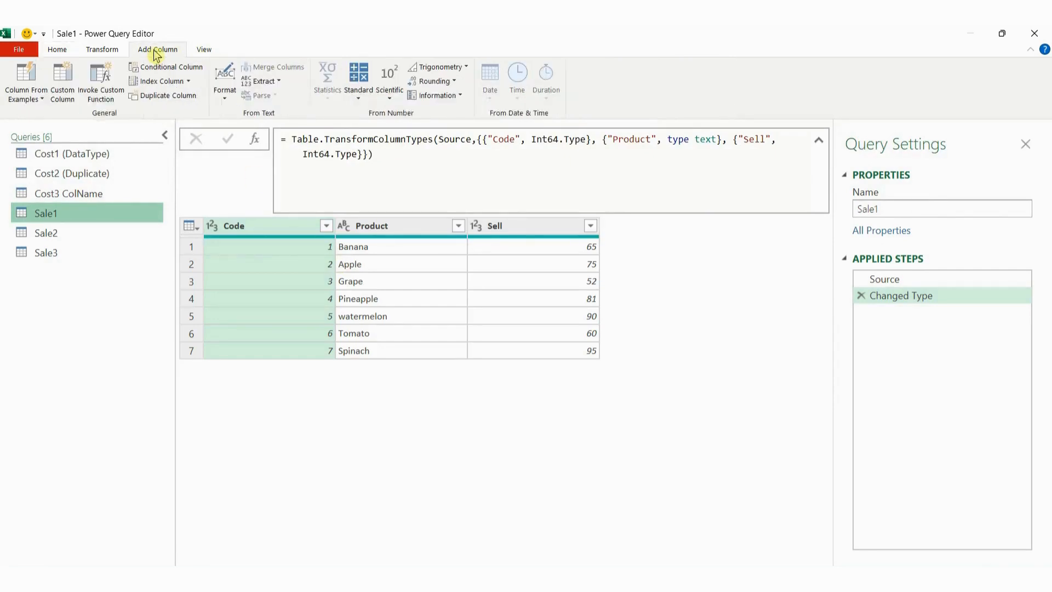
pyautogui.click(63, 79)
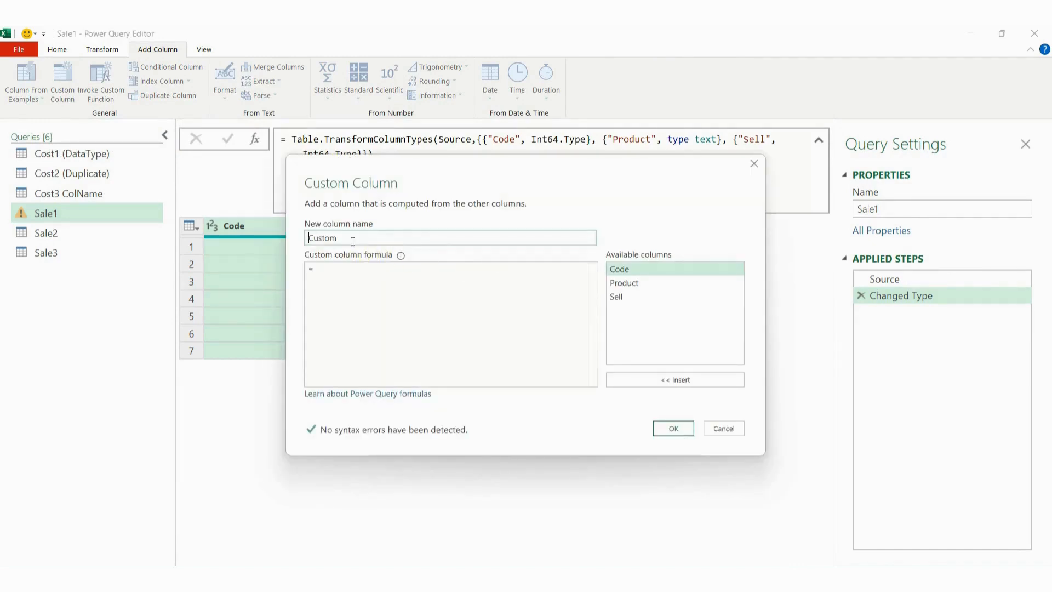
pyautogui.click(353, 239)
pyautogui.doubleClick(353, 239)
pyautogui.write('AddCo')
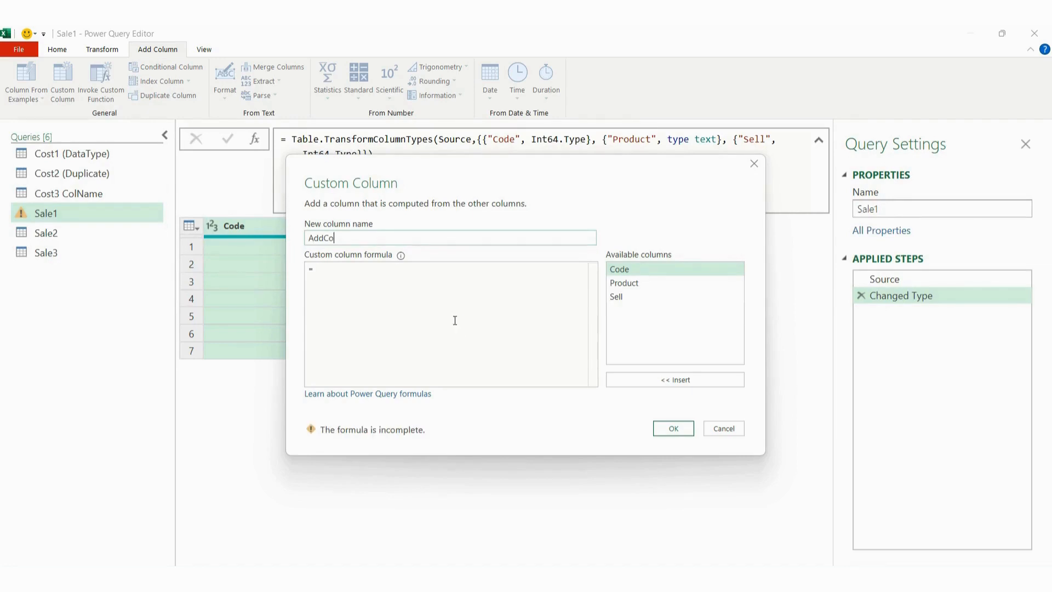
pyautogui.write('999')
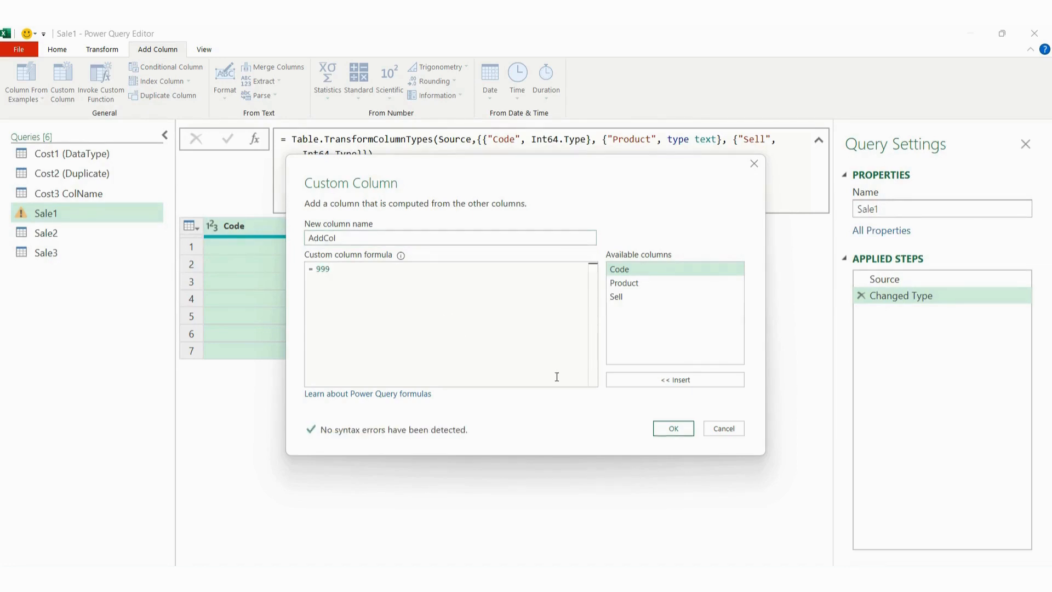
pyautogui.click(666, 428)
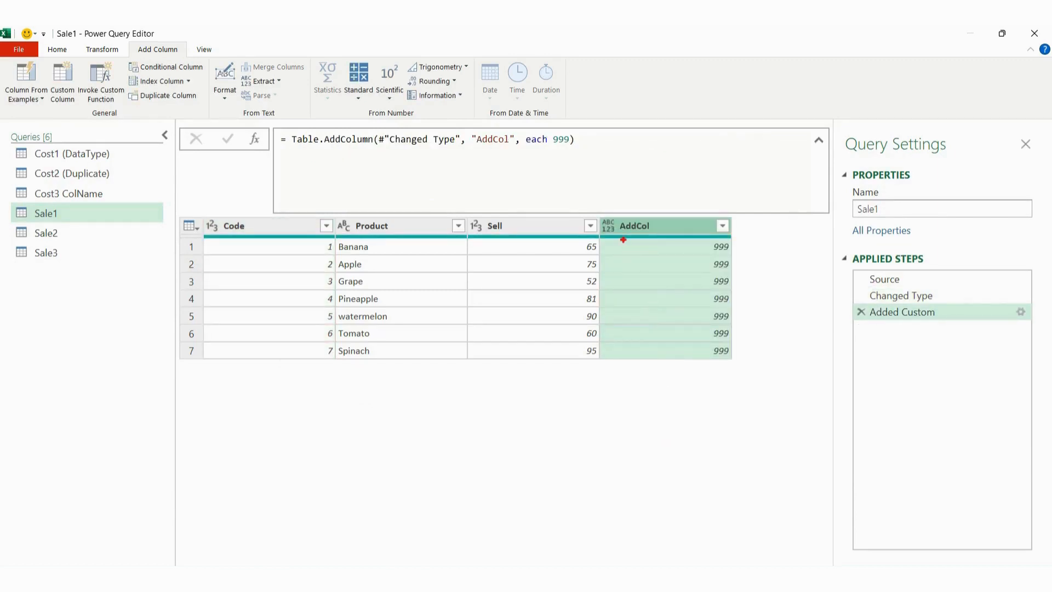
pyautogui.moveTo(599, 212)
pyautogui.mouseDown()
pyautogui.moveTo(716, 368)
pyautogui.moveTo(744, 384)
pyautogui.mouseUp()
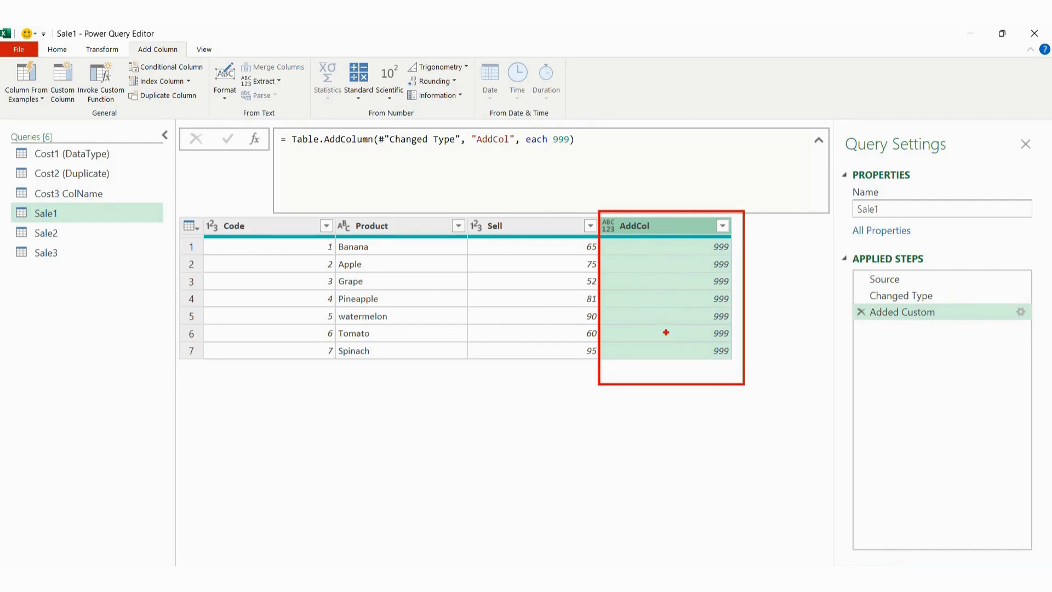
pyautogui.press('Escape')
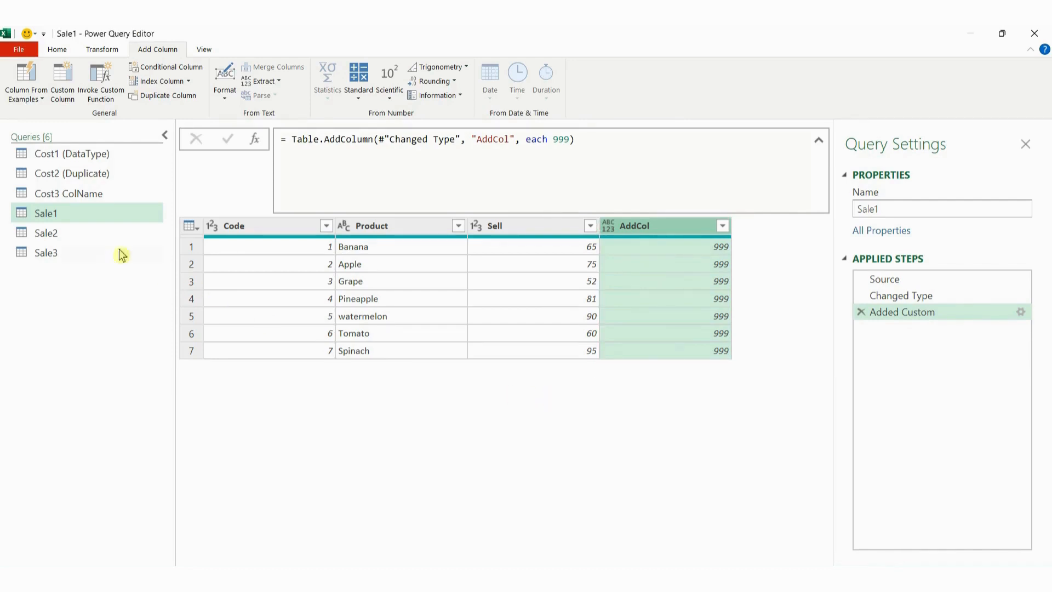
# Examine the Expanded Sale1 step of Cost3 ColName, checking its output columns, the columns offered for expansion and the column list in its formula.
pyautogui.click(75, 197)
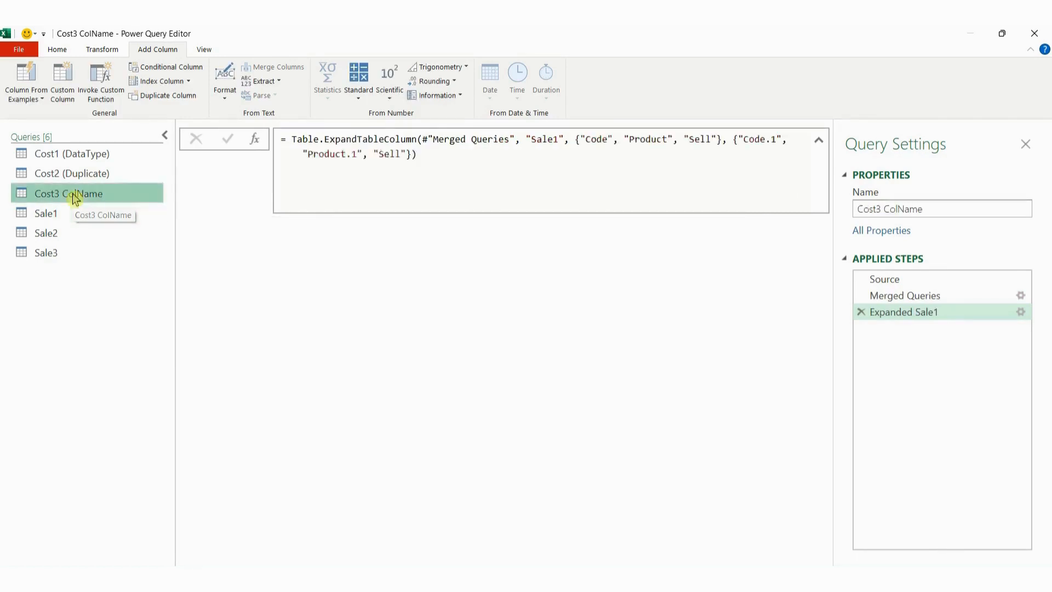
pyautogui.hscroll(3, 637, 460)
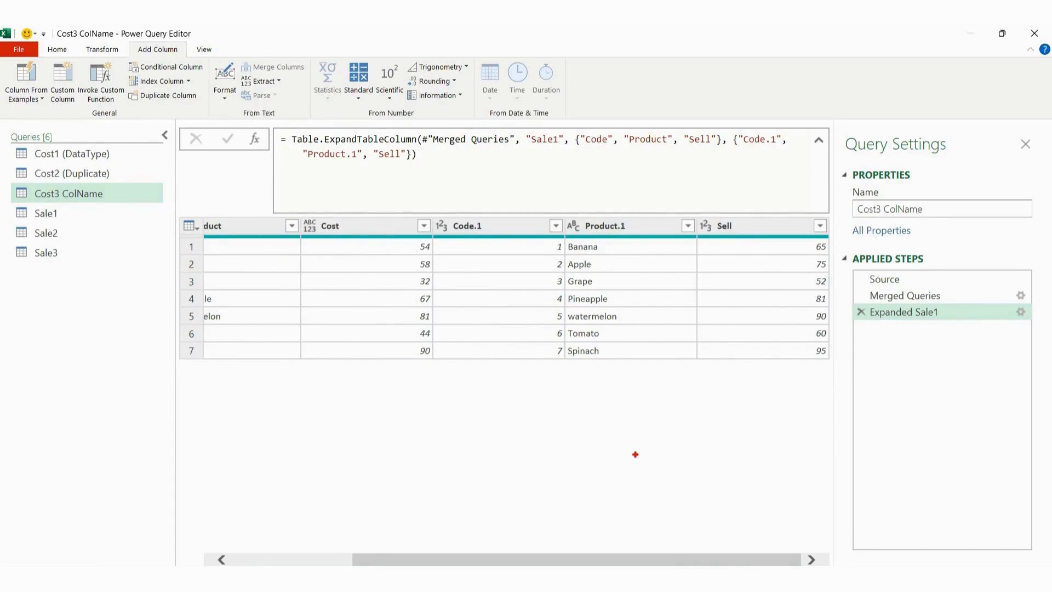
pyautogui.moveTo(431, 206)
pyautogui.mouseDown()
pyautogui.moveTo(447, 247)
pyautogui.moveTo(797, 411)
pyautogui.moveTo(839, 395)
pyautogui.mouseUp()
pyautogui.click(1021, 312)
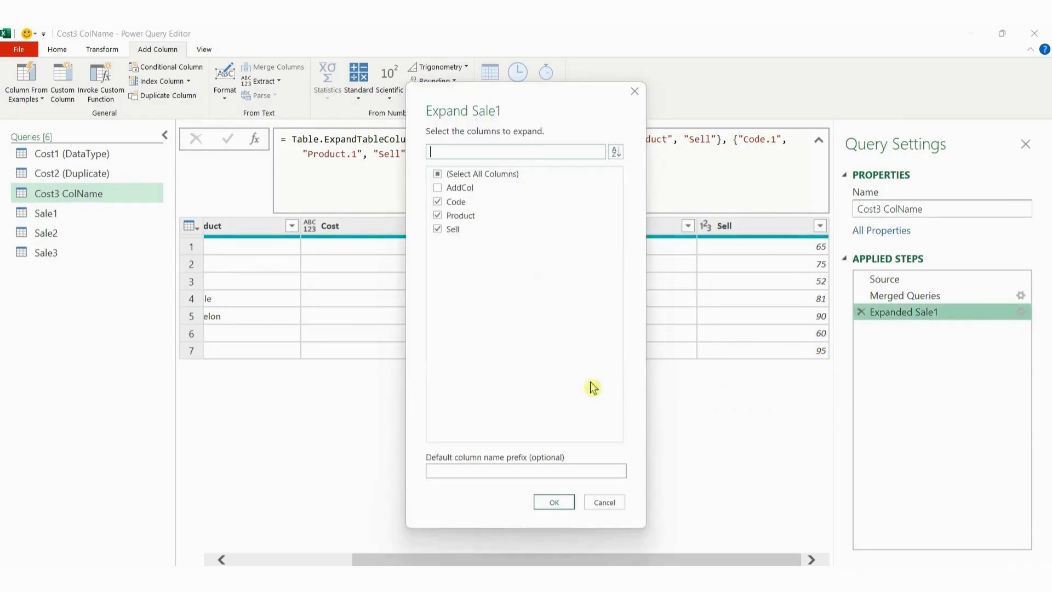
pyautogui.moveTo(425, 181)
pyautogui.mouseDown()
pyautogui.moveTo(457, 196)
pyautogui.moveTo(500, 194)
pyautogui.mouseUp()
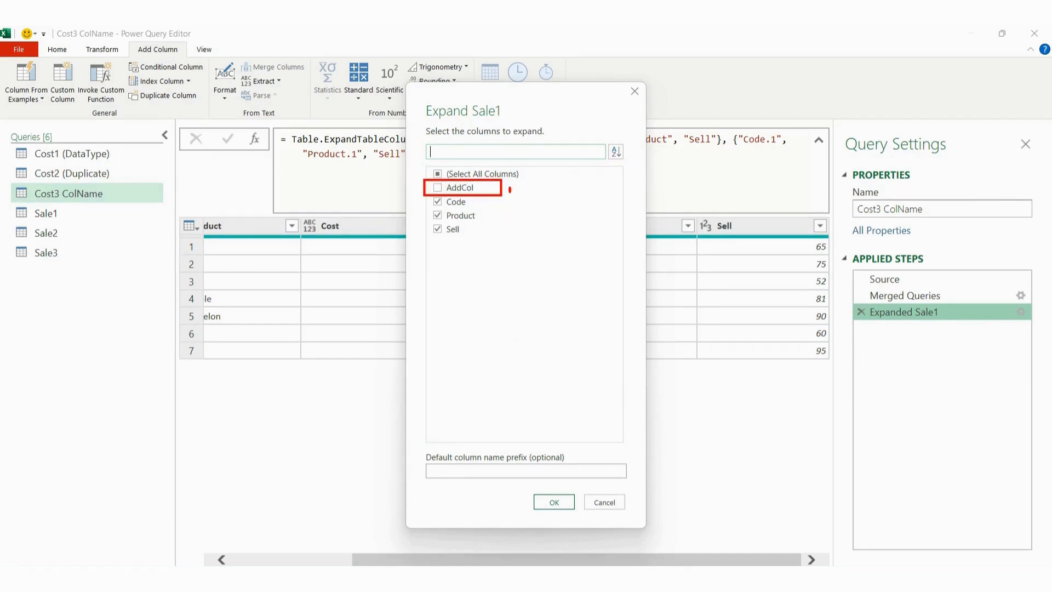
pyautogui.moveTo(509, 189); pyautogui.dragTo(517, 186)
pyautogui.press('Escape')
pyautogui.click(605, 502)
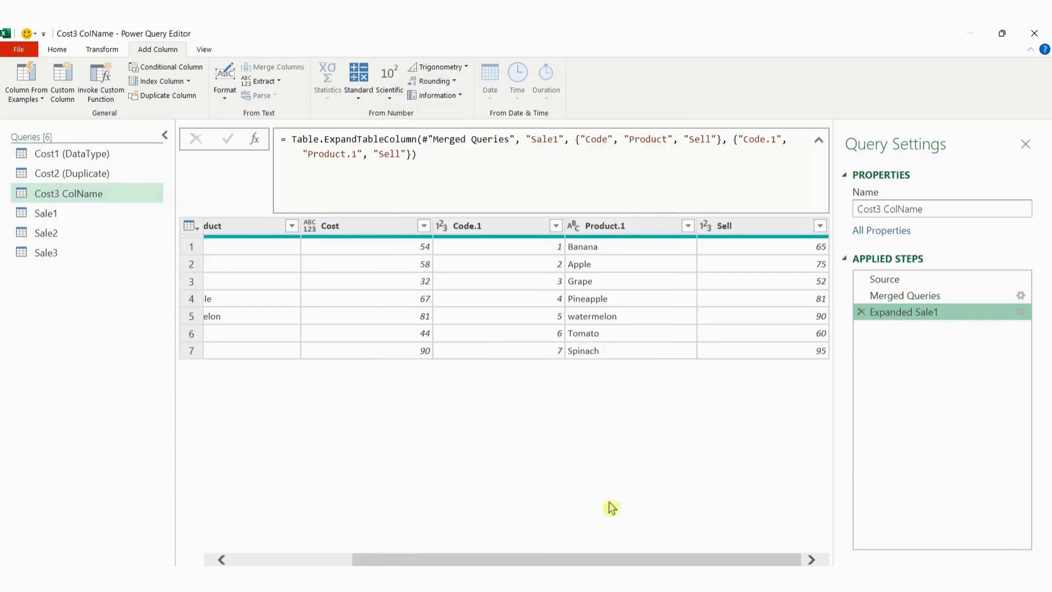
pyautogui.hotkey('ctrl', '2')
pyautogui.moveTo(573, 125)
pyautogui.mouseDown()
pyautogui.moveTo(583, 146)
pyautogui.moveTo(729, 153)
pyautogui.mouseUp()
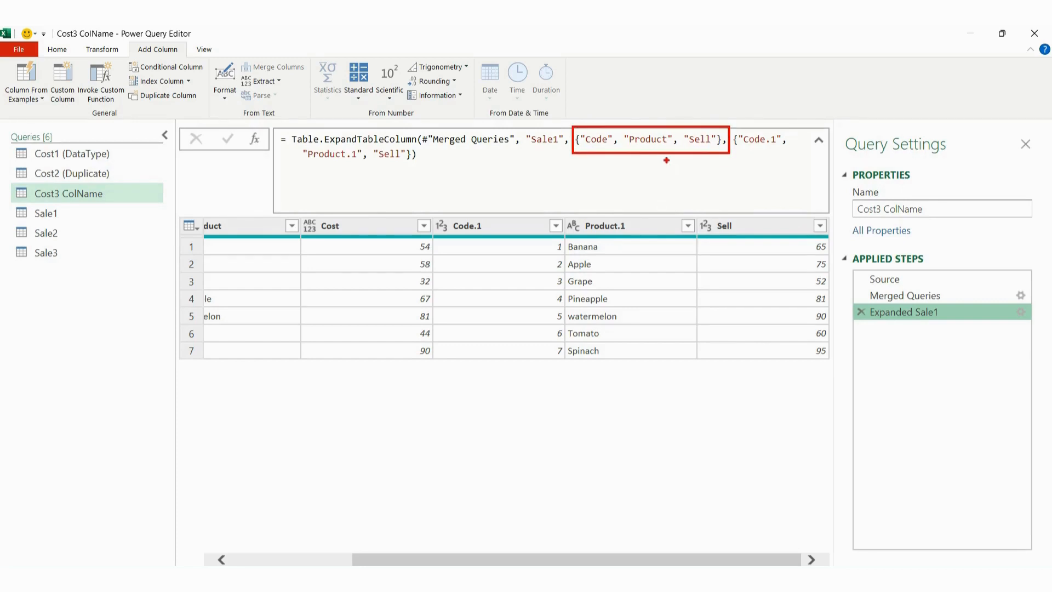
pyautogui.moveTo(665, 158); pyautogui.dragTo(679, 180)
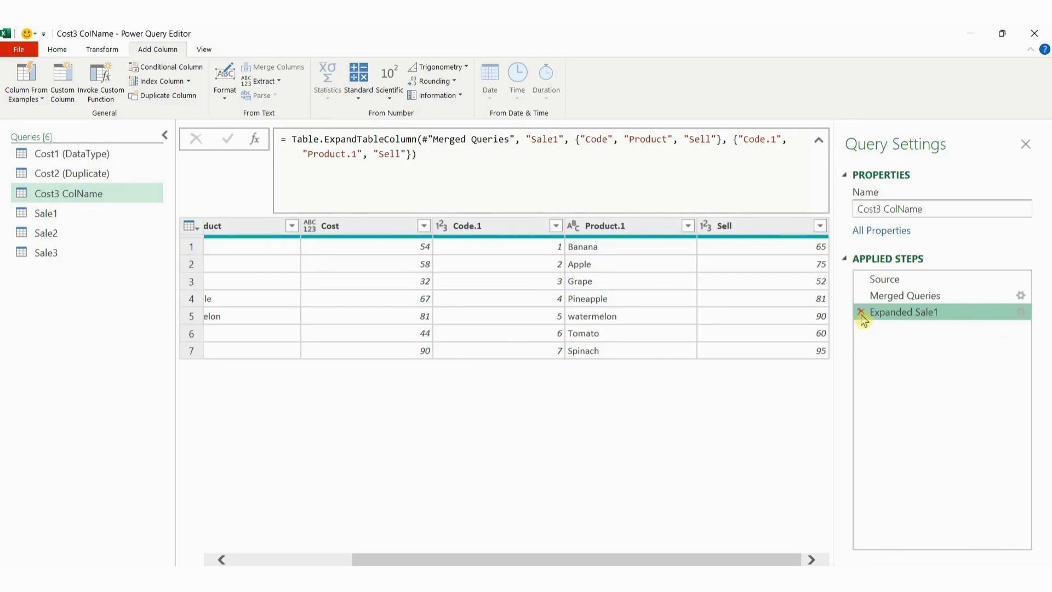
# Edit the Expanded Sale1 step of Cost3 ColName to include the AddCol column in the expansion.
pyautogui.click(1022, 313)
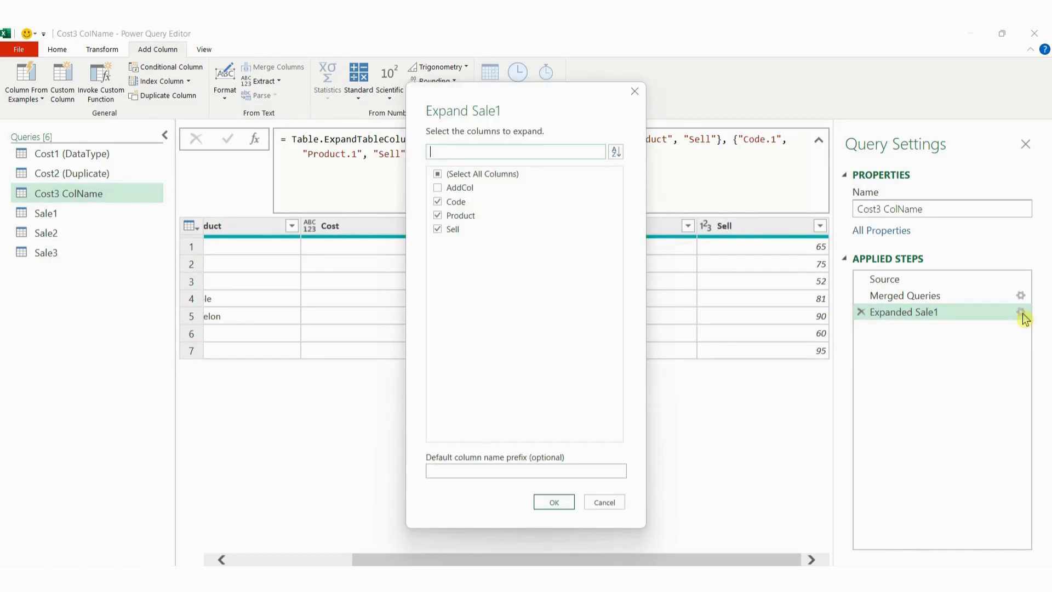
pyautogui.click(455, 188)
pyautogui.click(558, 502)
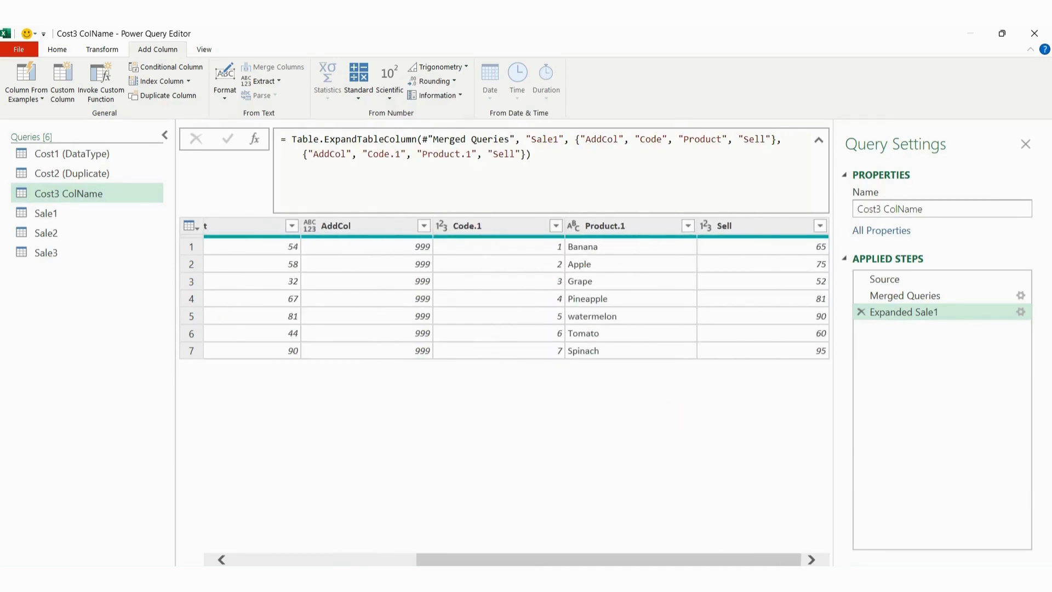
pyautogui.moveTo(302, 212)
pyautogui.mouseDown()
pyautogui.moveTo(397, 351)
pyautogui.moveTo(434, 363)
pyautogui.mouseUp()
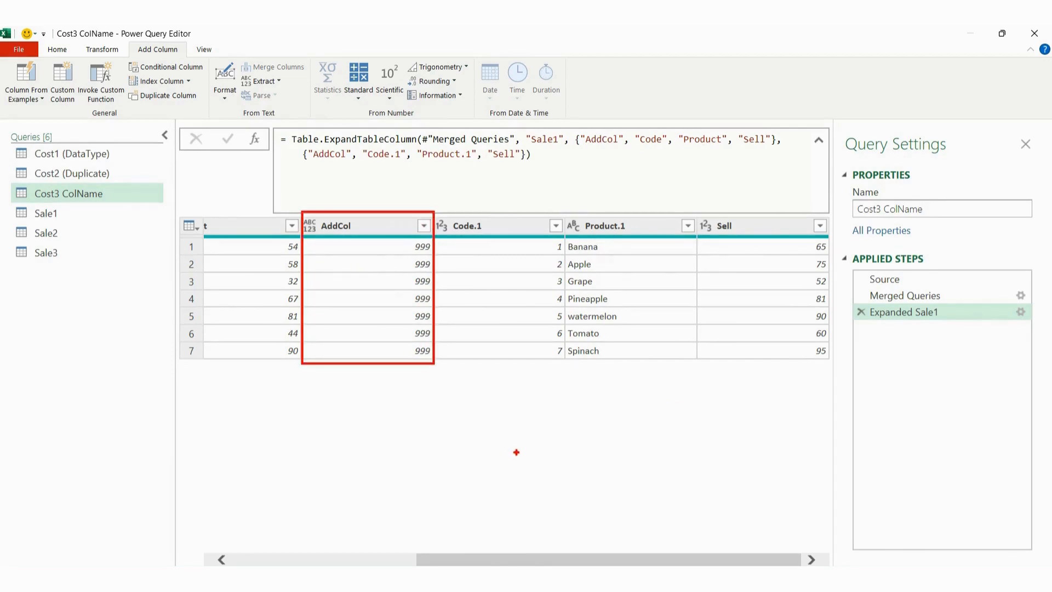
pyautogui.press('Escape')
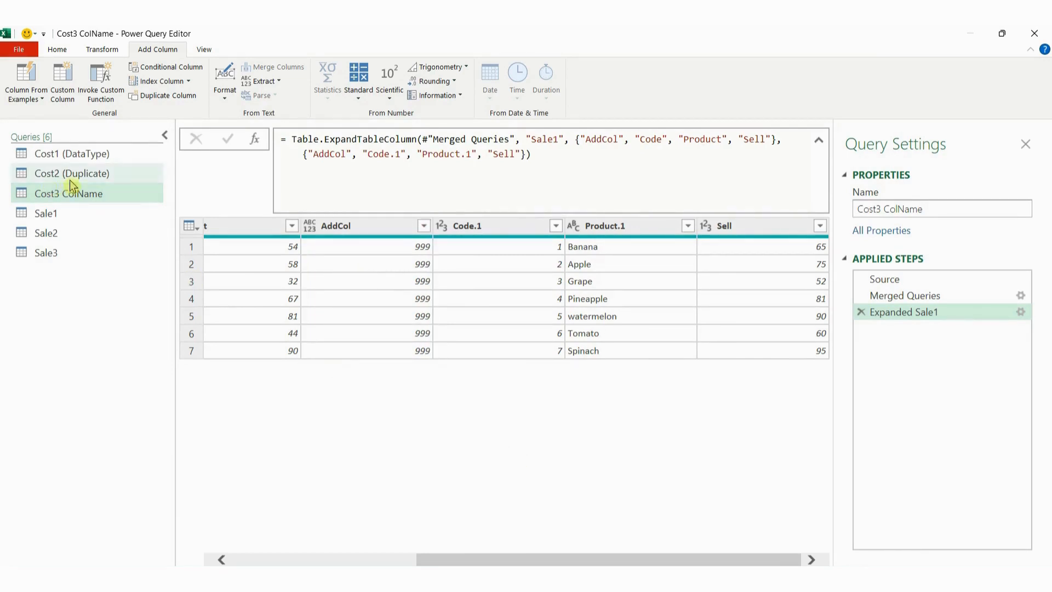
# Remove the AddCol column from the Sale1 query.
pyautogui.click(57, 212)
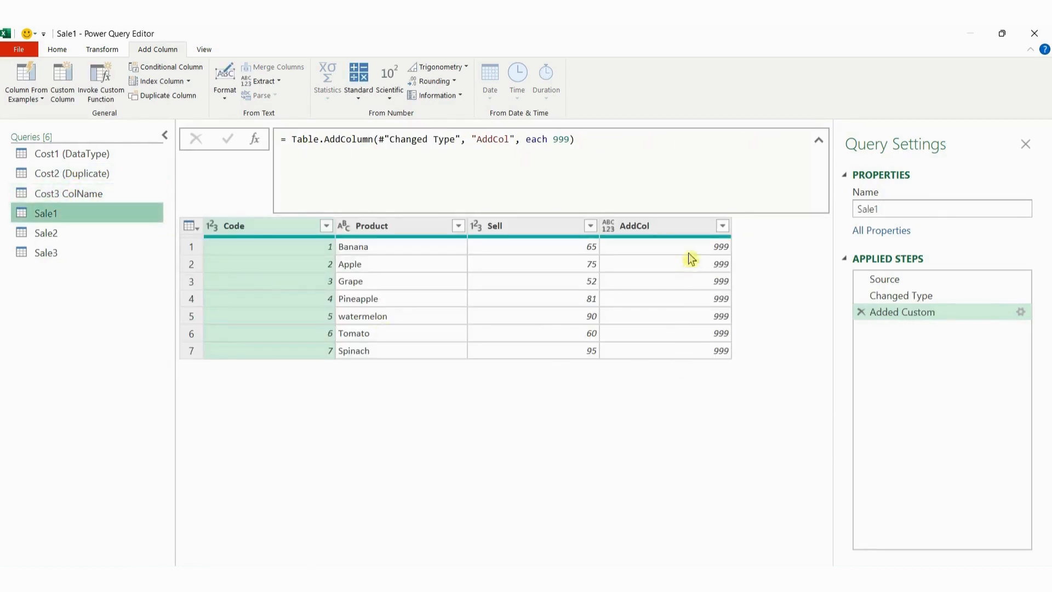
pyautogui.click(674, 229)
pyautogui.rightClick(673, 229)
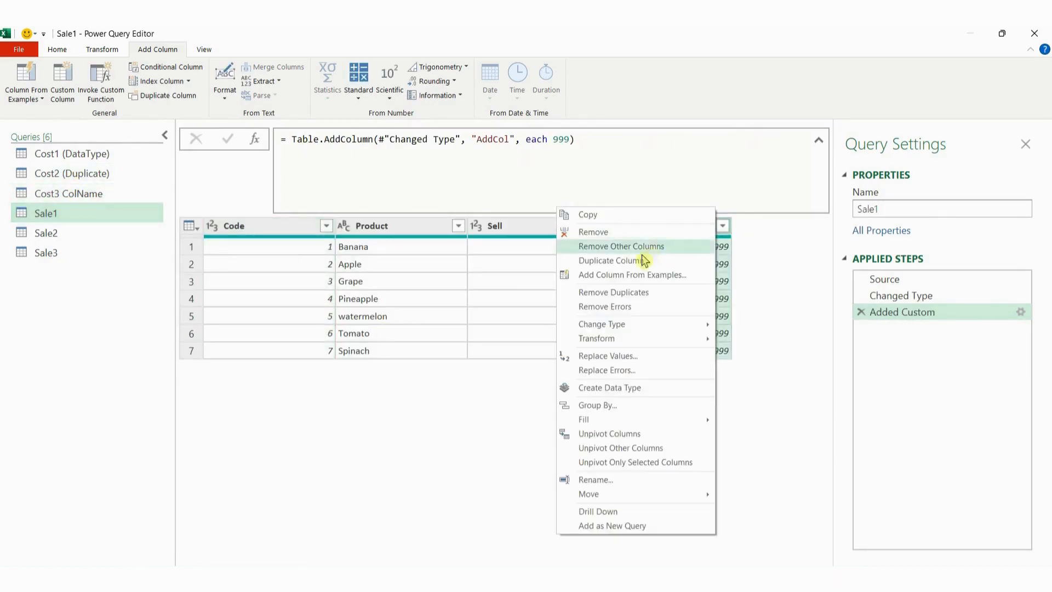
pyautogui.click(598, 233)
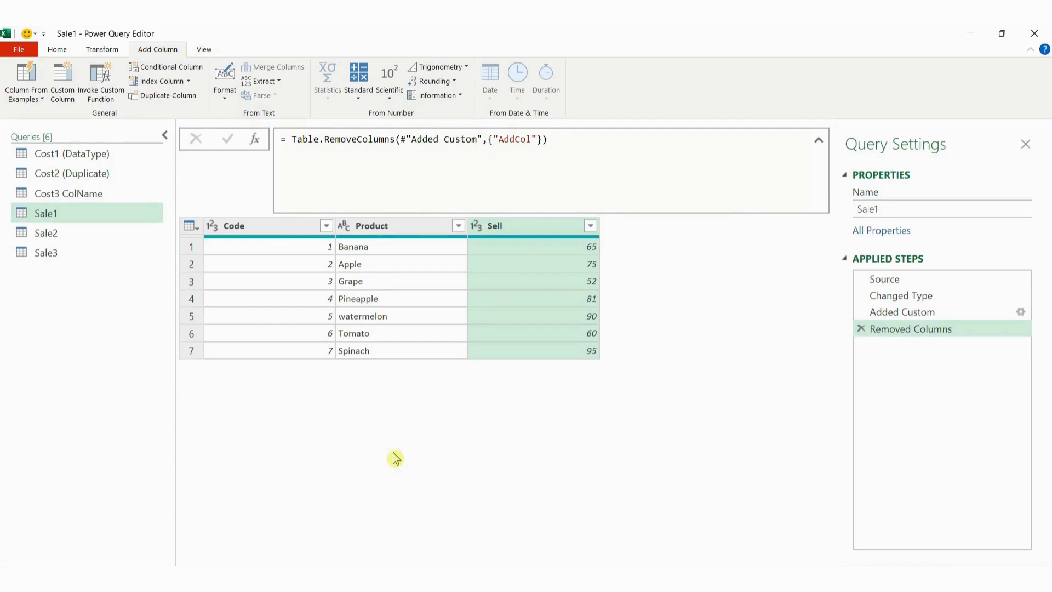
# Examine the AddCol column in Cost3 ColName and compare it with the column names listed in the Expanded Sale1 formula.
pyautogui.click(76, 196)
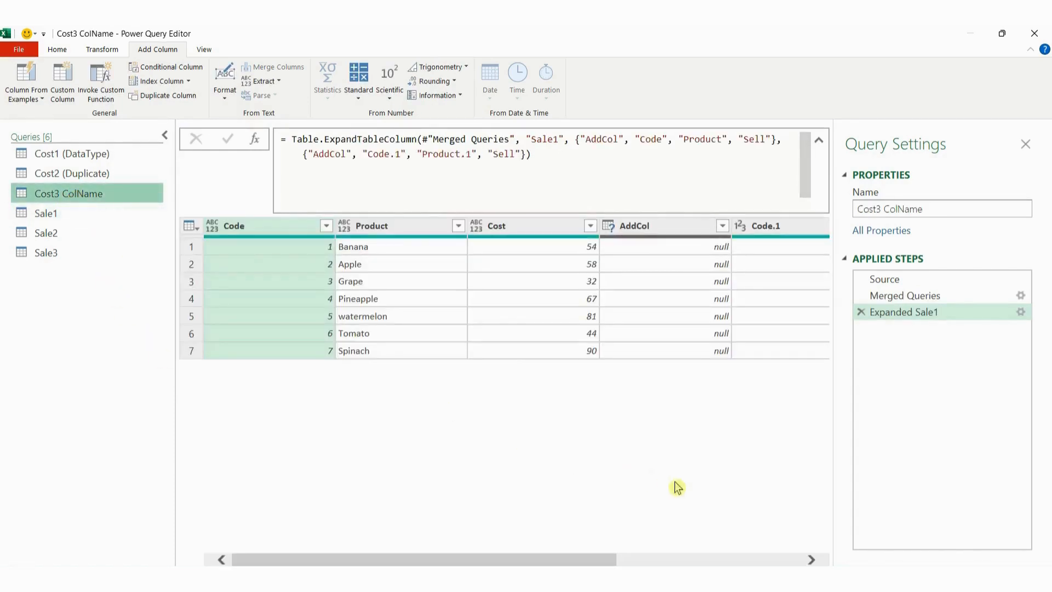
pyautogui.hotkey('ctrl', '2')
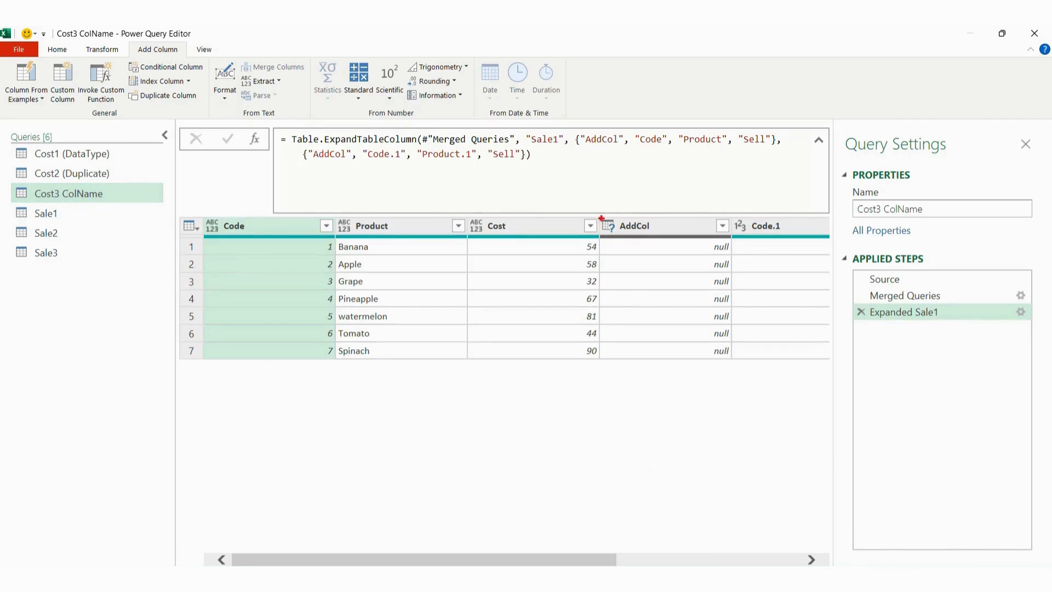
pyautogui.moveTo(598, 213)
pyautogui.mouseDown()
pyautogui.moveTo(703, 345)
pyautogui.moveTo(735, 361)
pyautogui.mouseUp()
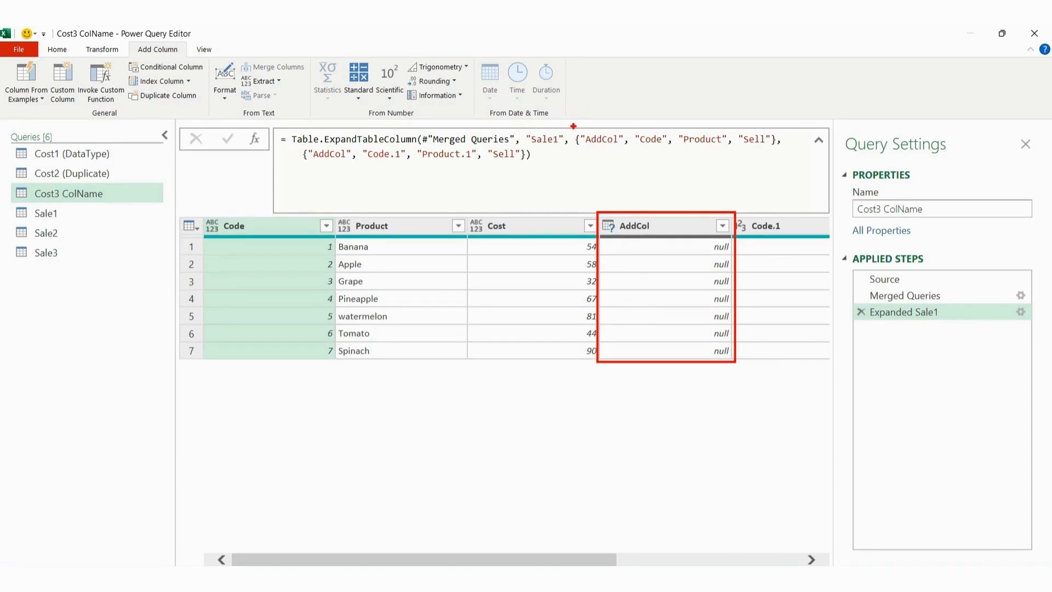
pyautogui.moveTo(572, 124)
pyautogui.mouseDown()
pyautogui.moveTo(576, 142)
pyautogui.moveTo(605, 151)
pyautogui.moveTo(787, 151)
pyautogui.mouseUp()
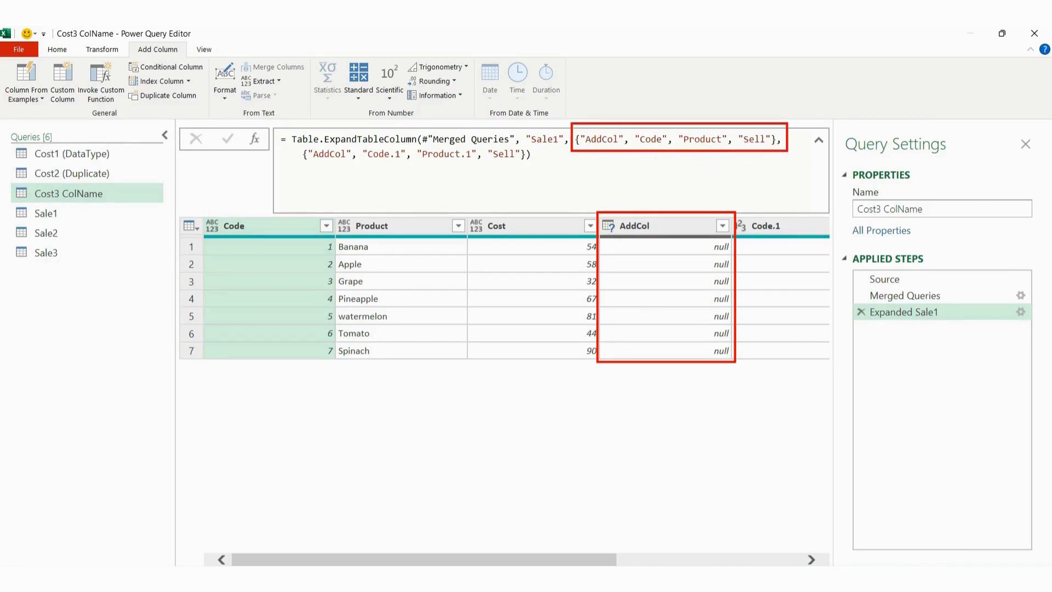
pyautogui.moveTo(601, 147); pyautogui.dragTo(606, 167)
pyautogui.moveTo(662, 225); pyautogui.dragTo(689, 208)
pyautogui.press('Escape')
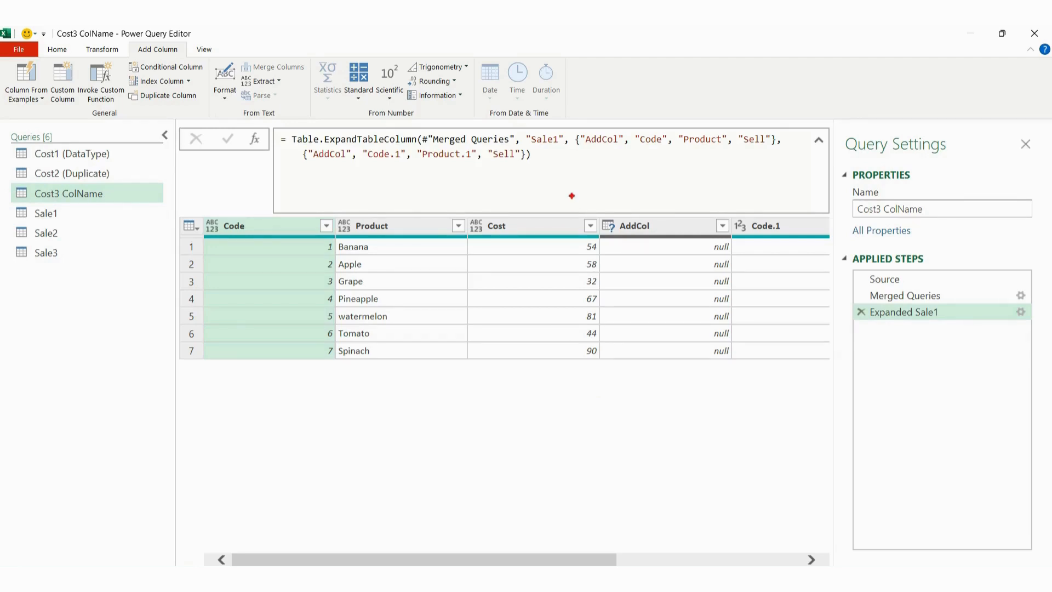
pyautogui.moveTo(572, 127)
pyautogui.mouseDown()
pyautogui.moveTo(622, 157)
pyautogui.moveTo(787, 156)
pyautogui.mouseUp()
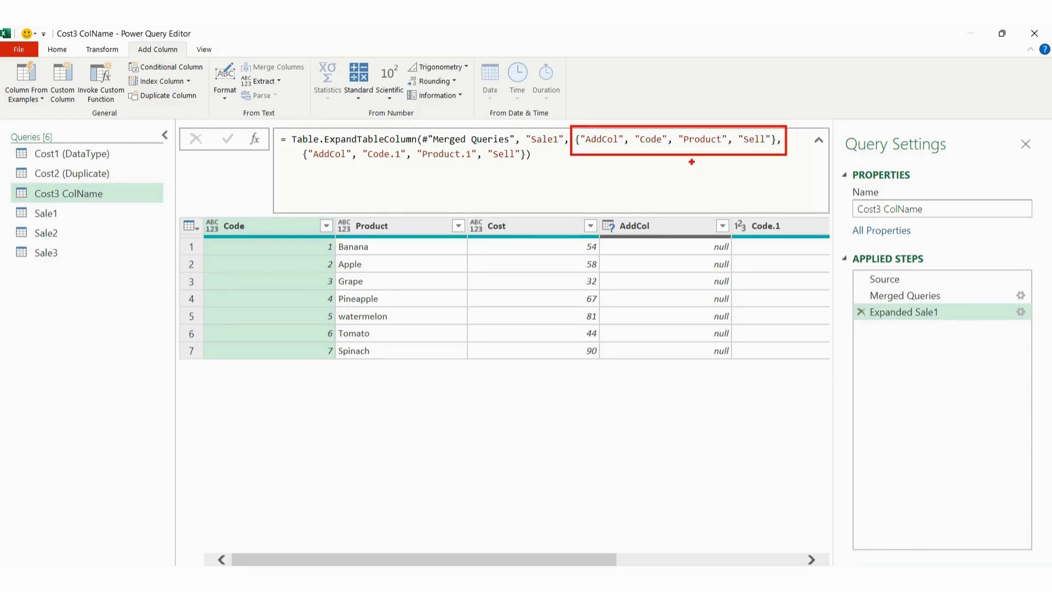
pyautogui.moveTo(691, 161); pyautogui.dragTo(705, 189)
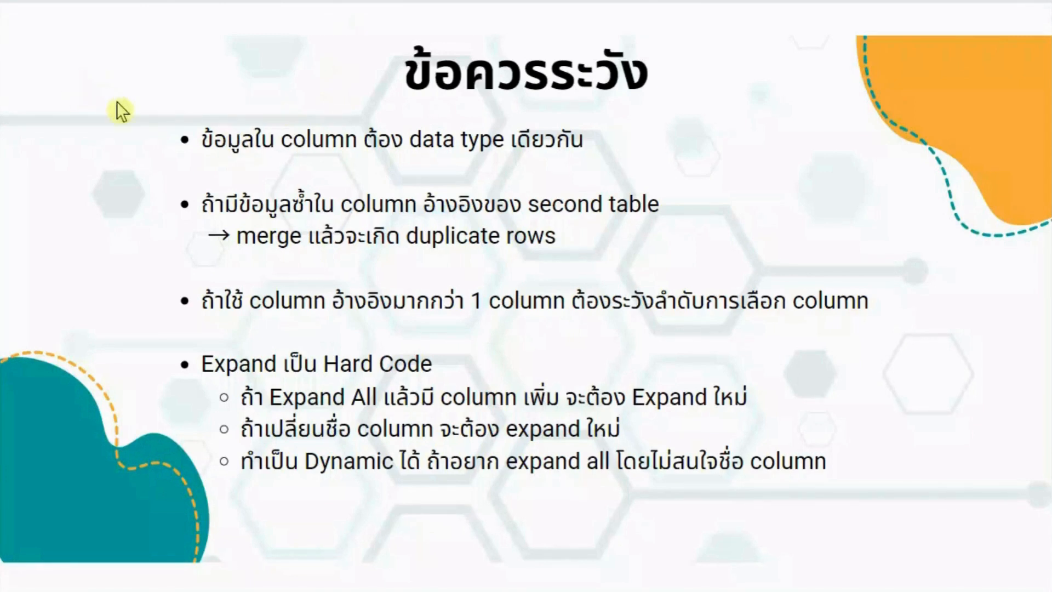
pyautogui.moveTo(149, 146); pyautogui.dragTo(182, 133)
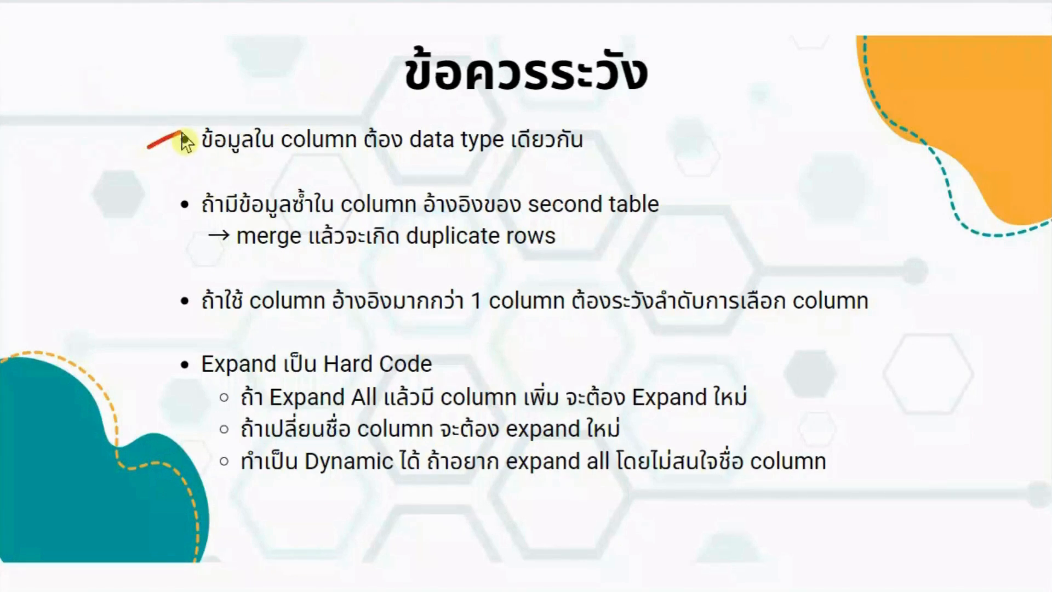